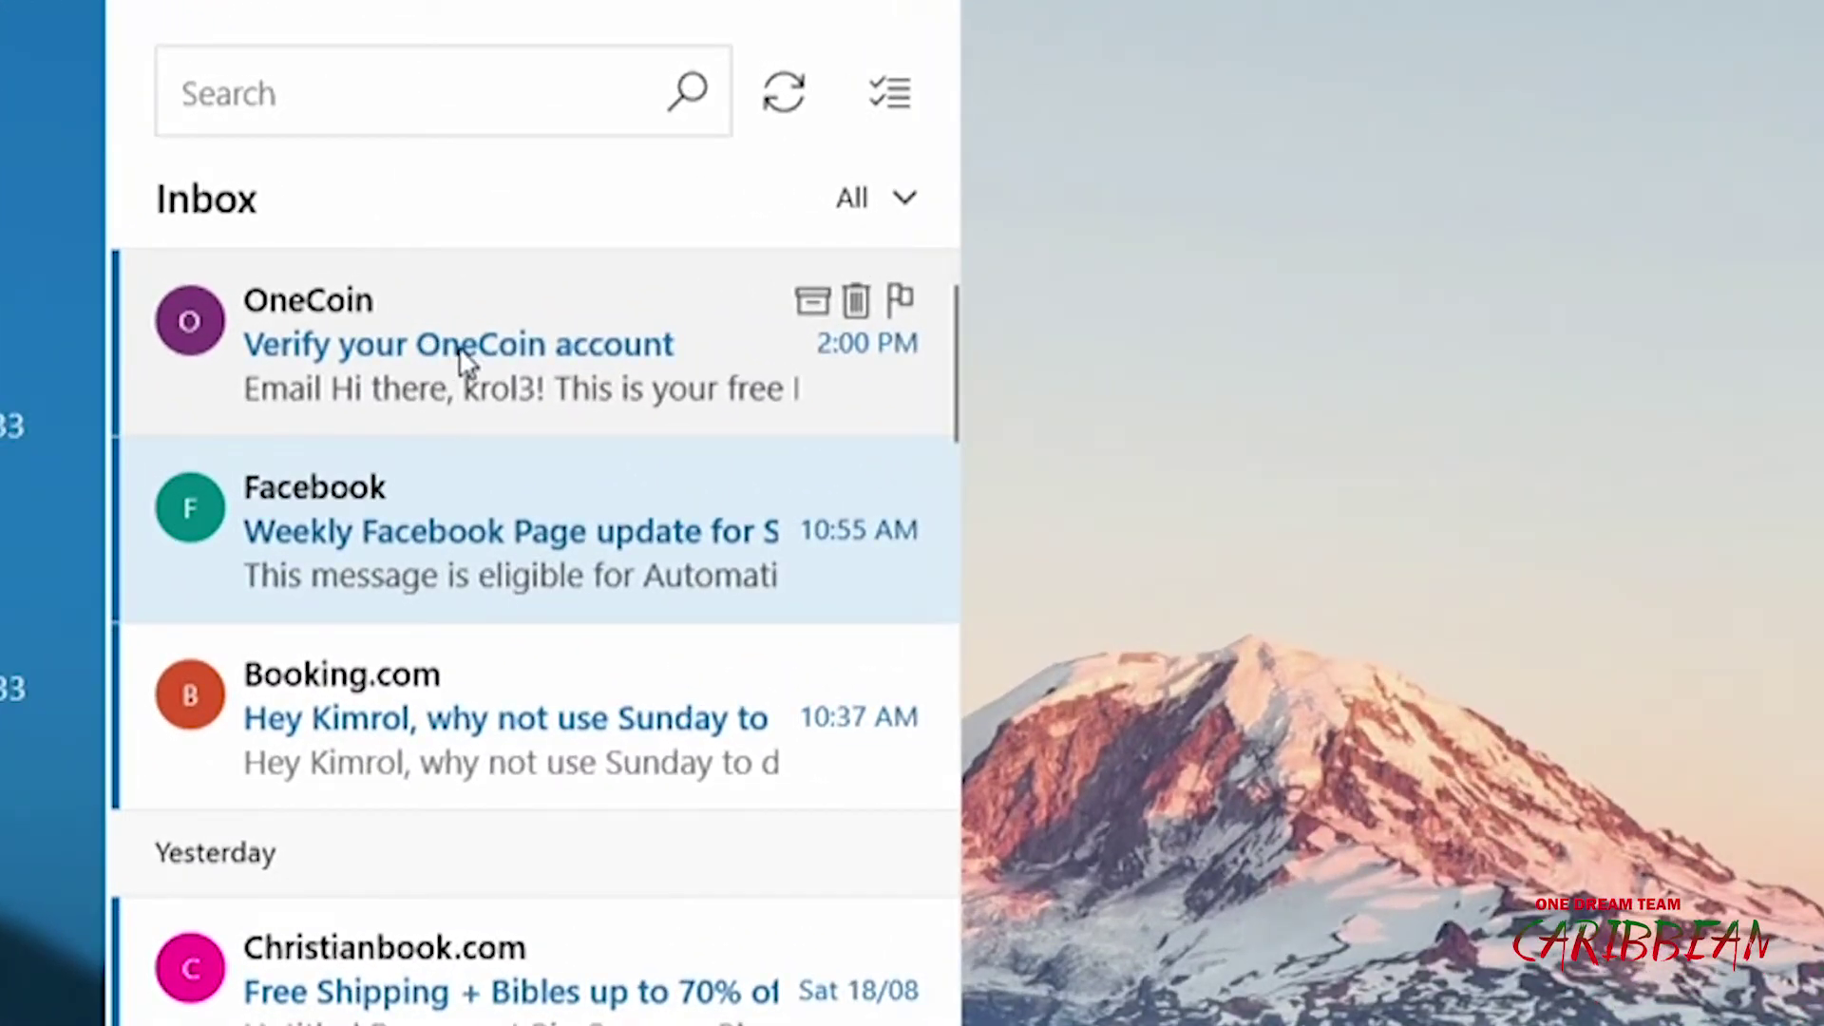
# Open the OneCoin 'Verify your OneCoin account' email and scroll down to its CONFIRM link
pyautogui.click(461, 351)
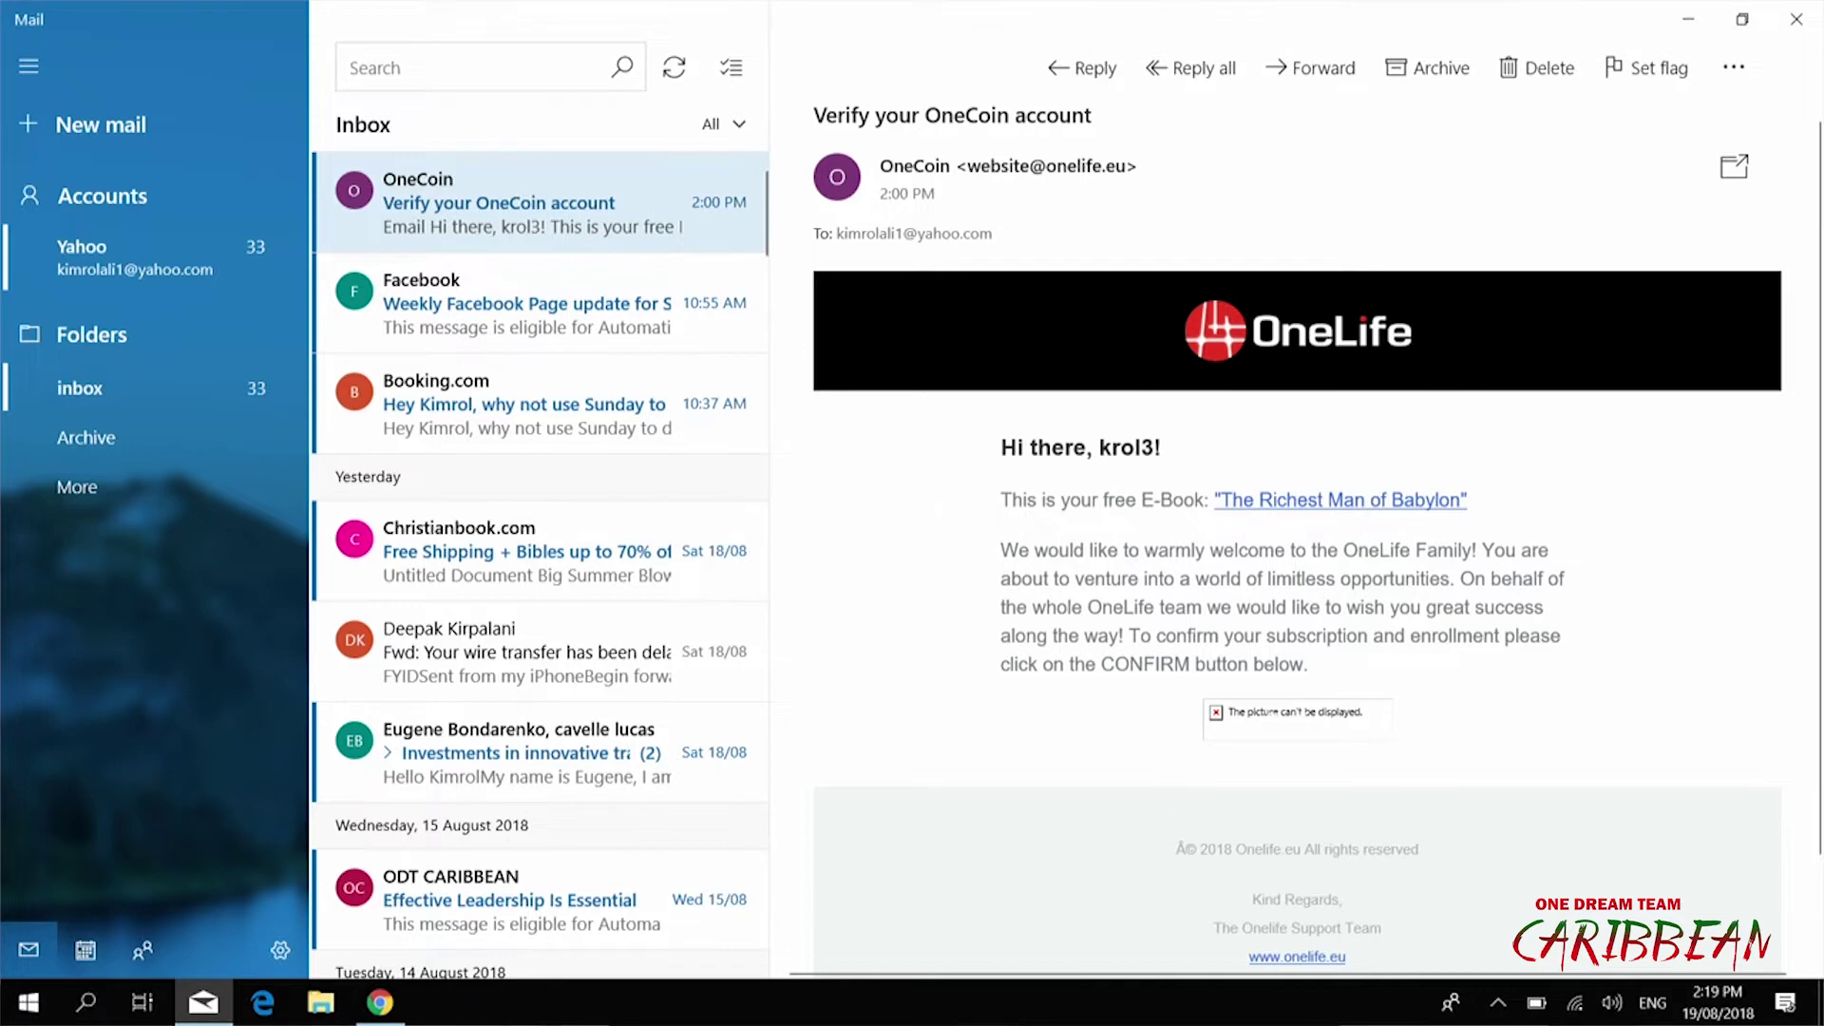
pyautogui.scroll(-2, 1297, 532)
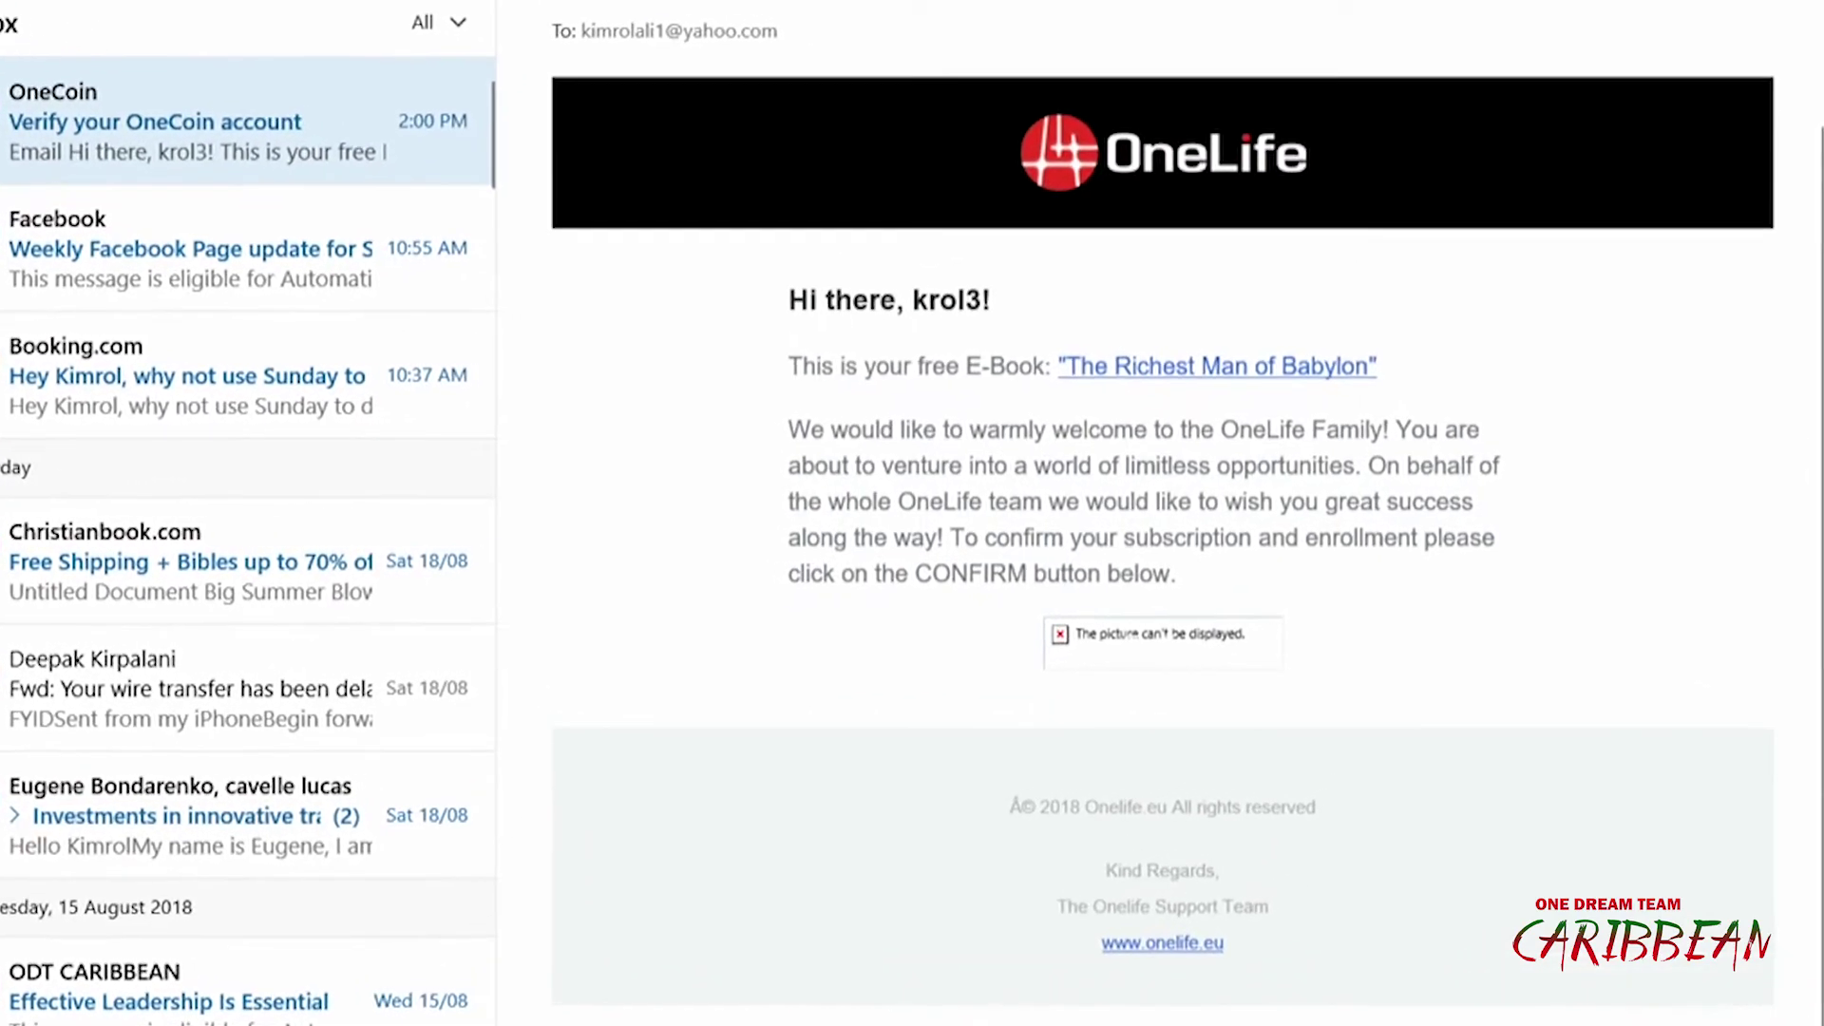
pyautogui.moveTo(1054, 656)
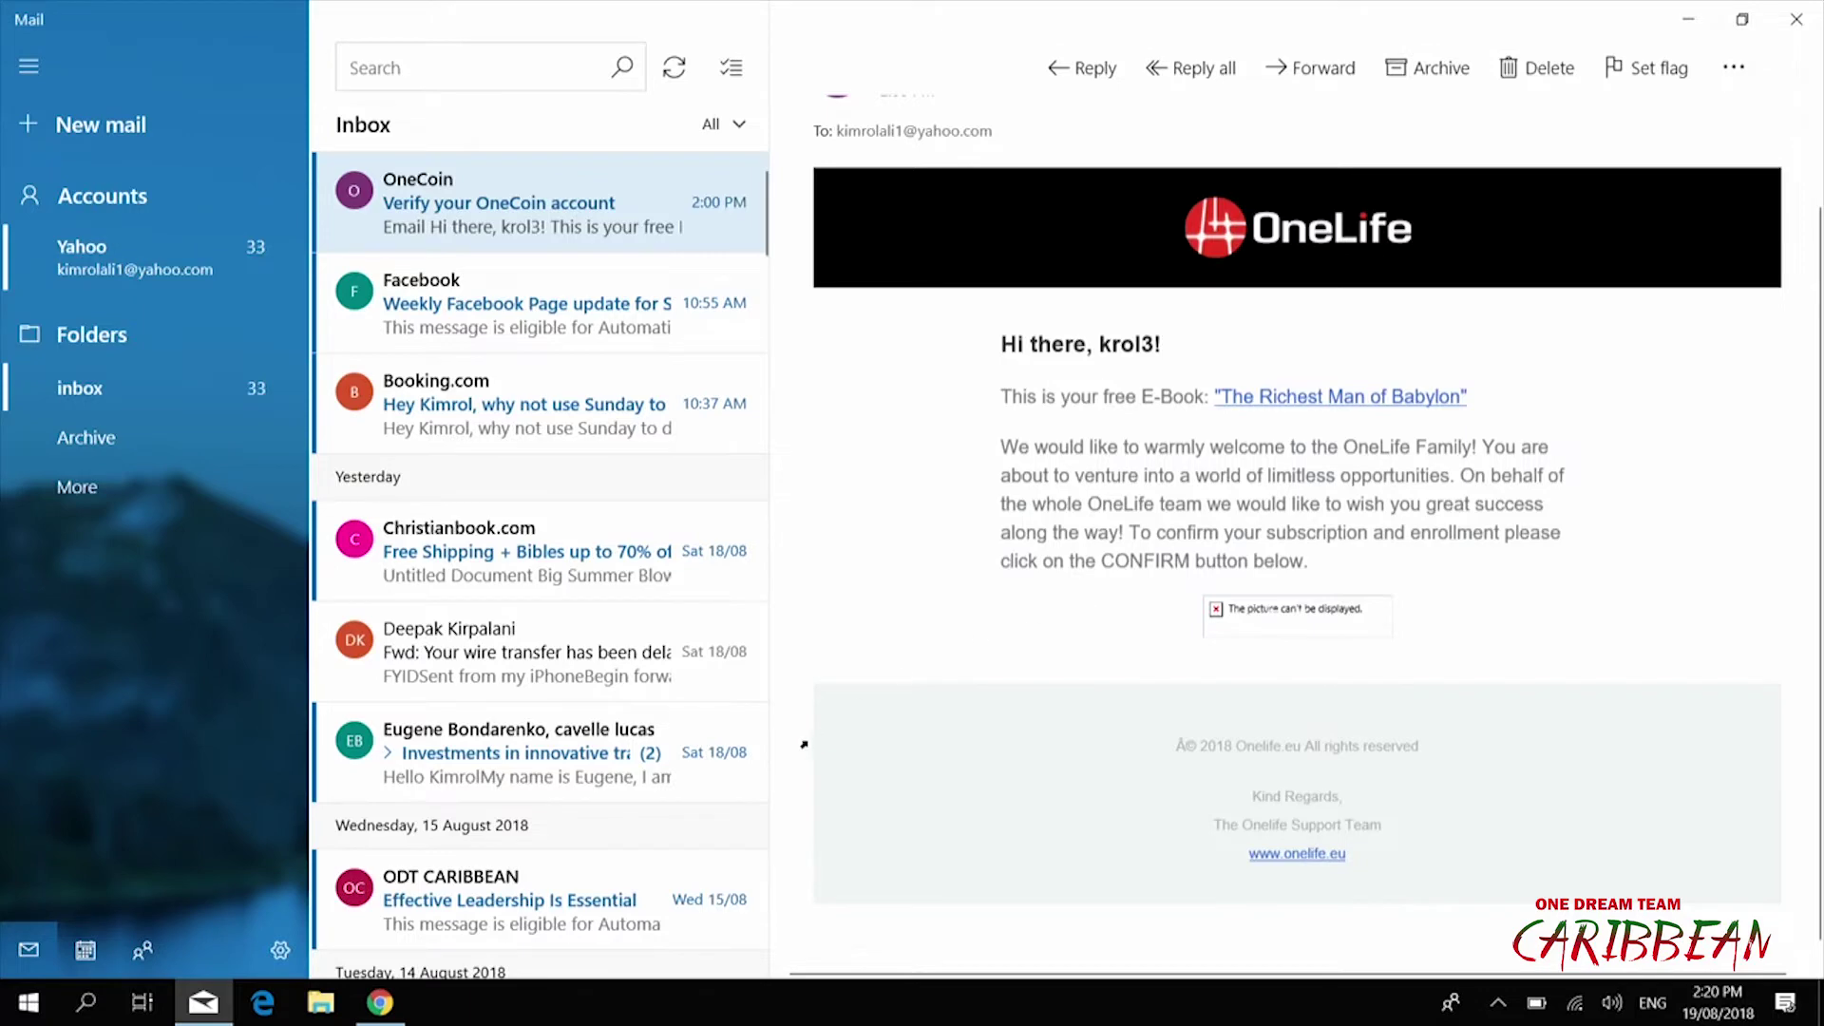
pyautogui.click(380, 1007)
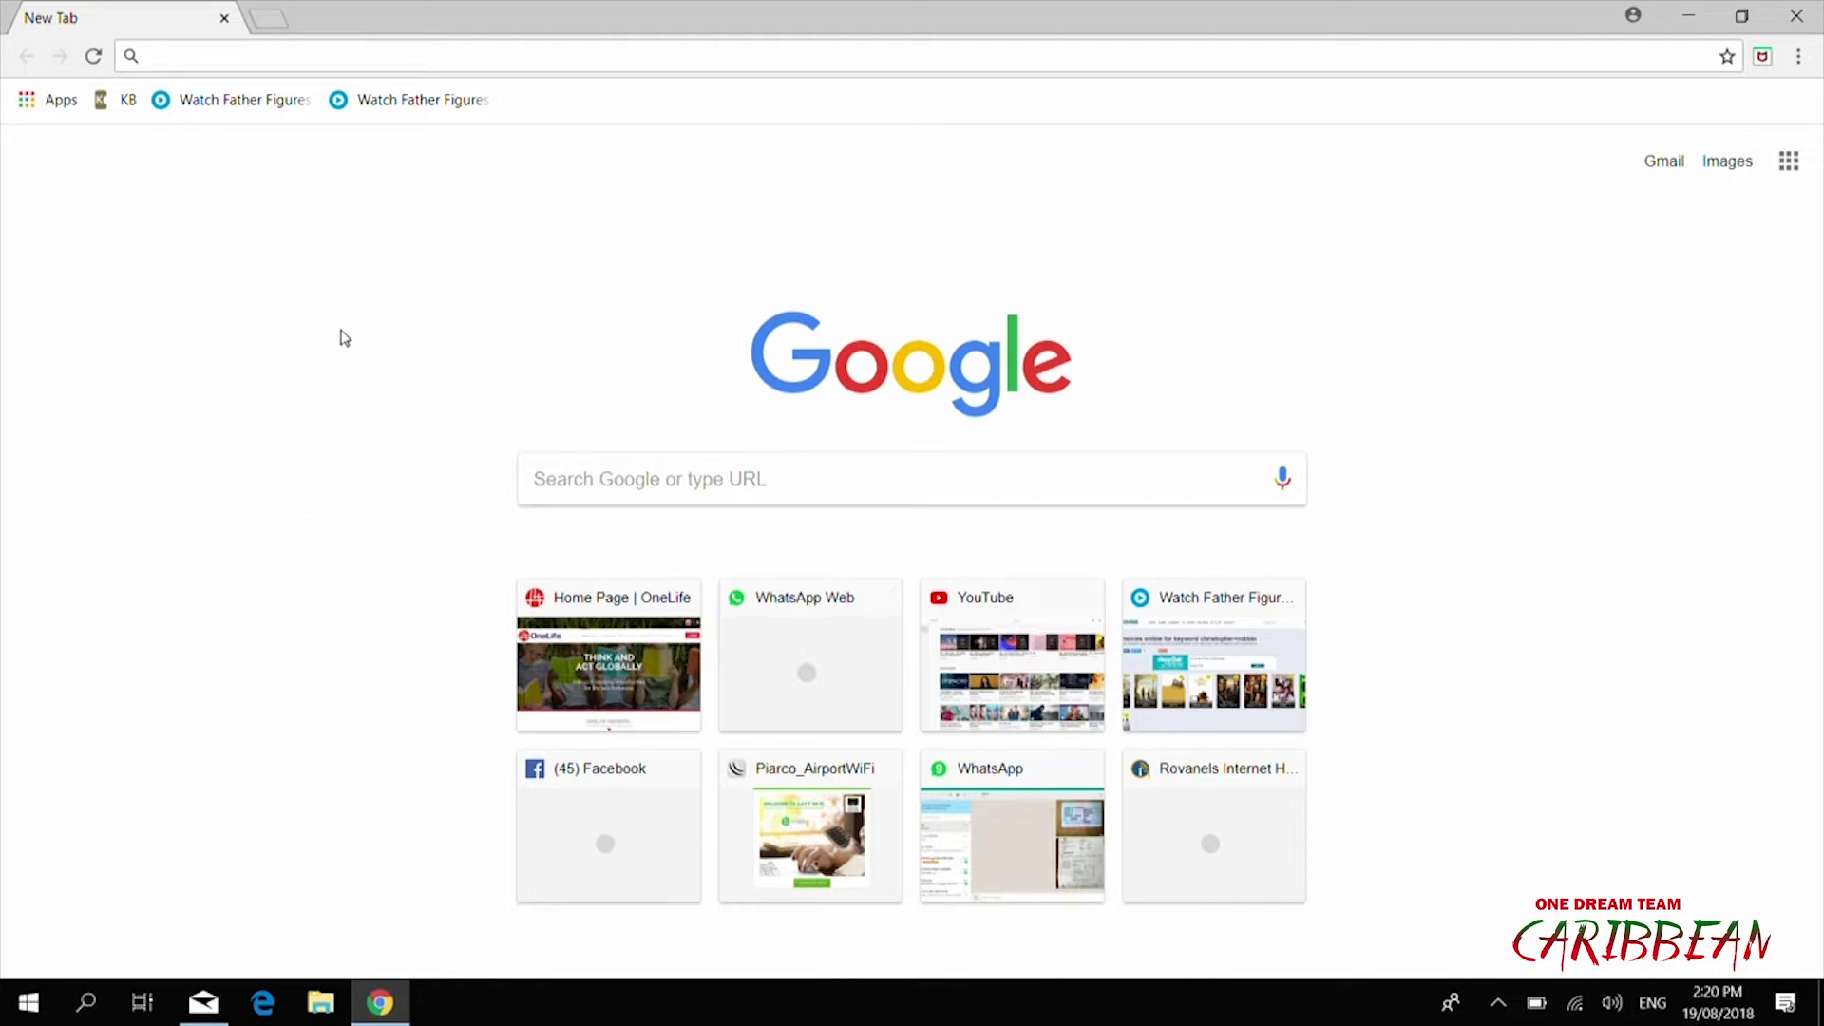
# Load onelife.eu in Chrome and open its User Authentication sign-in dialog
pyautogui.click(247, 57)
pyautogui.write('onelife.eu')
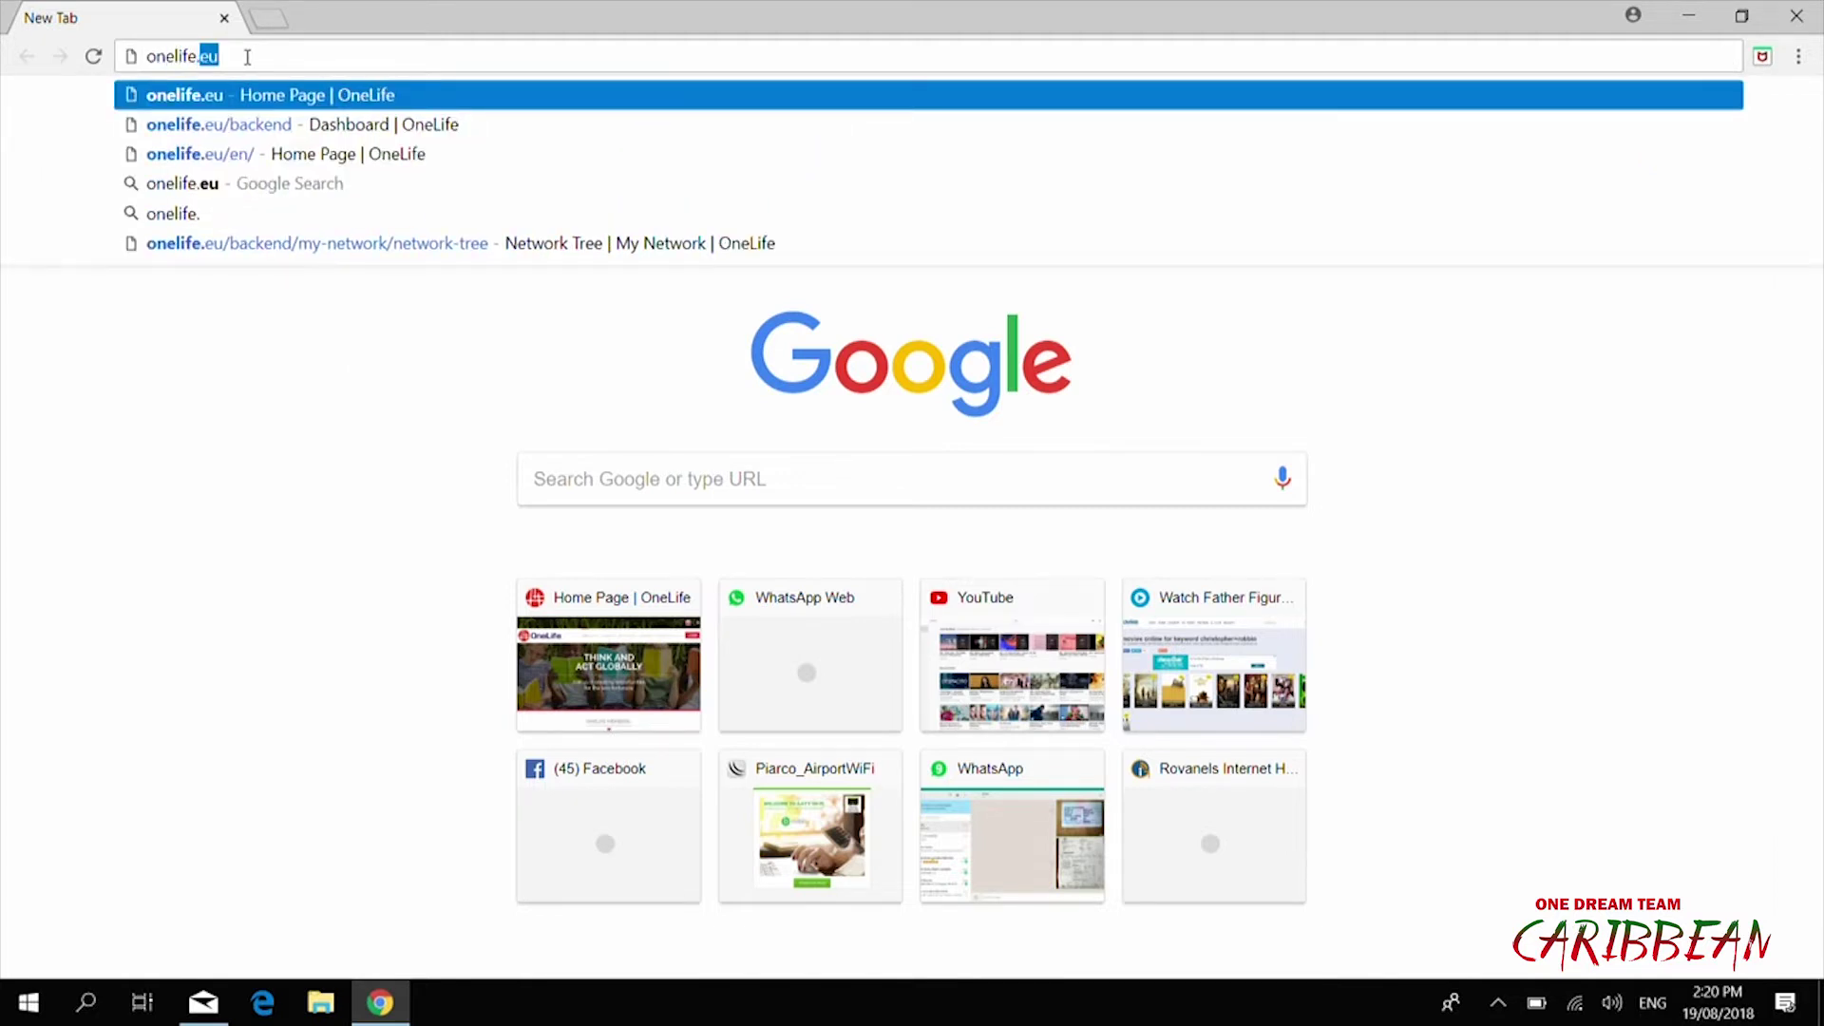
pyautogui.press('Return')
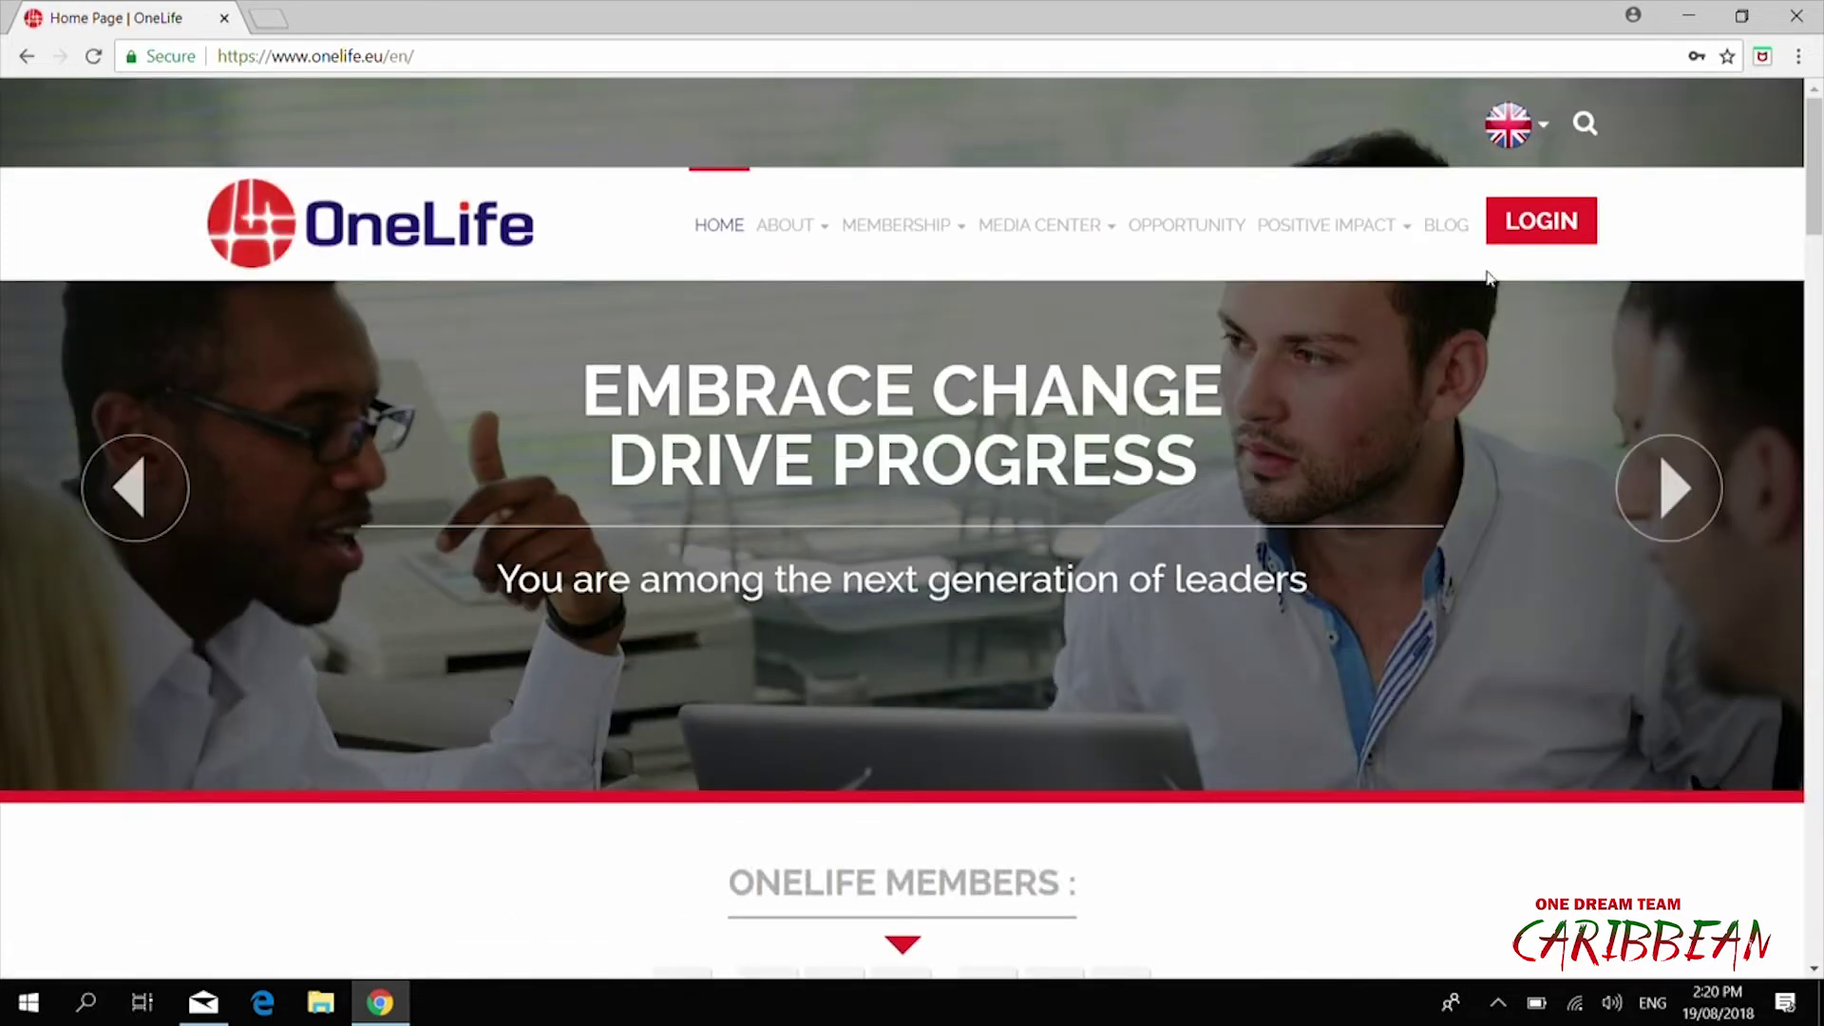
pyautogui.click(1532, 236)
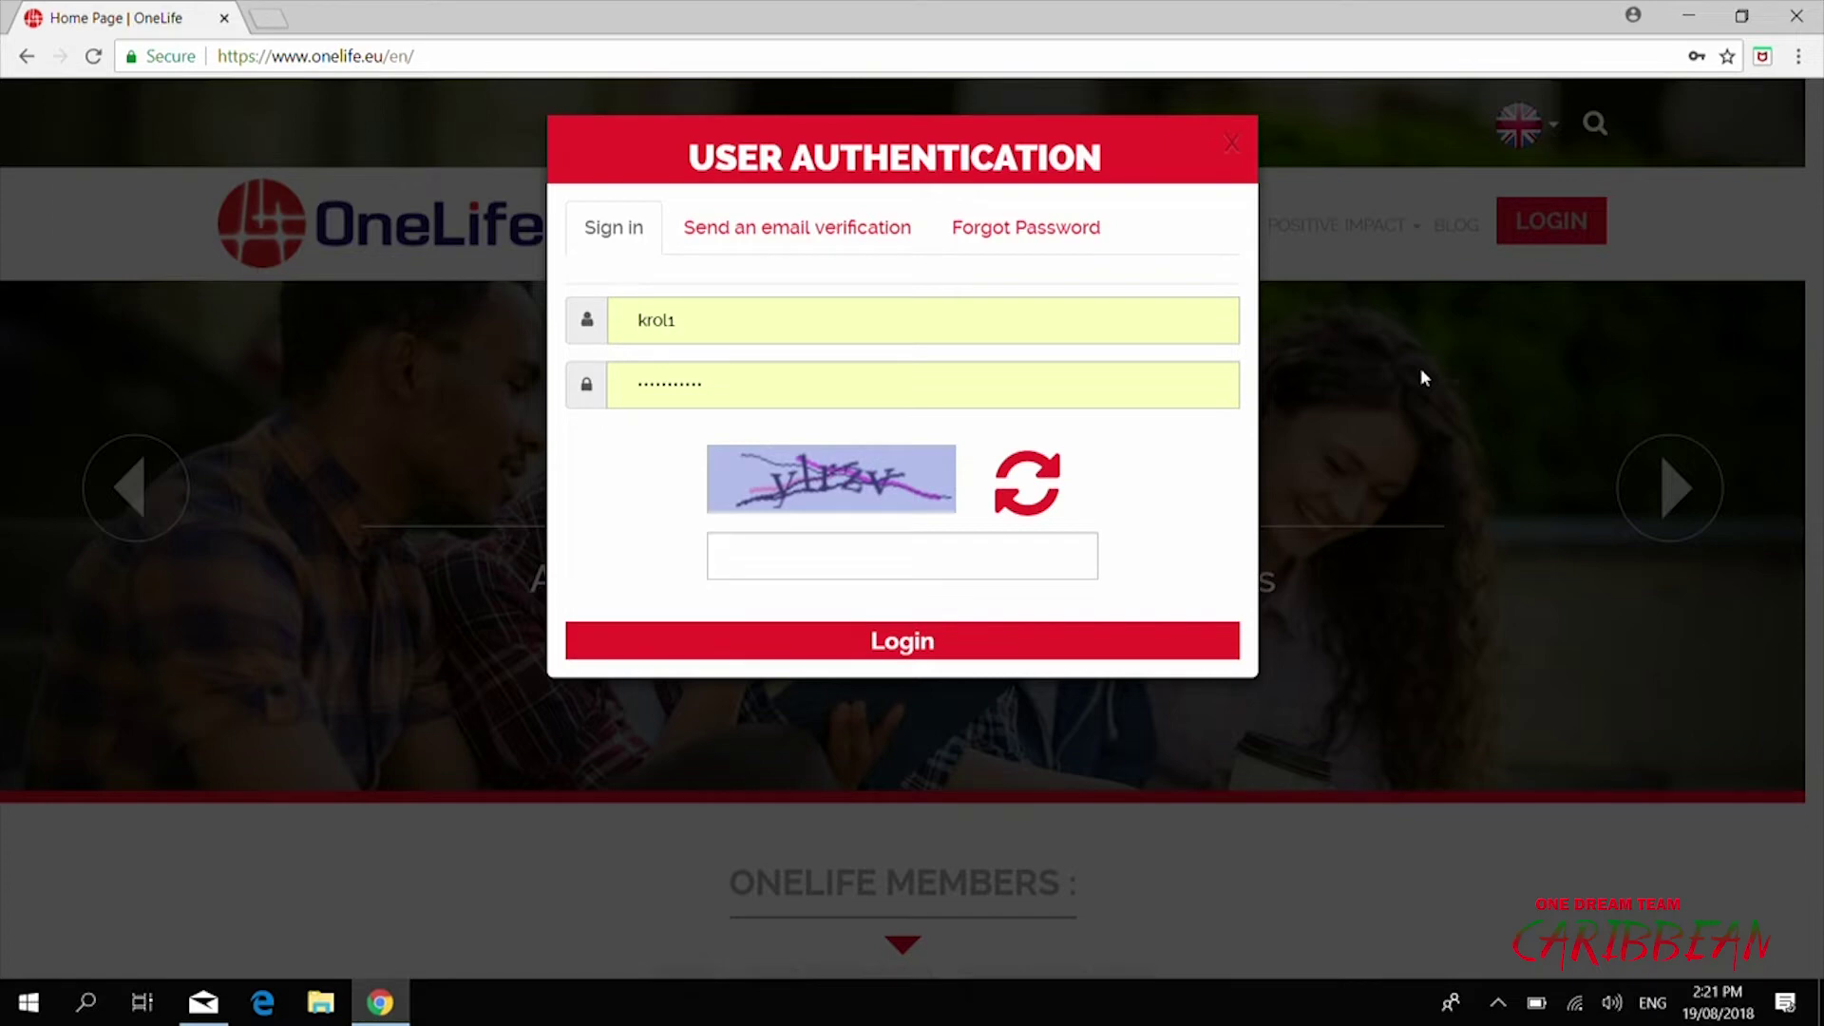
# Change the username's last character to 3 and enter the account password, starting with a capital
pyautogui.click(857, 320)
pyautogui.press('BackSpace')
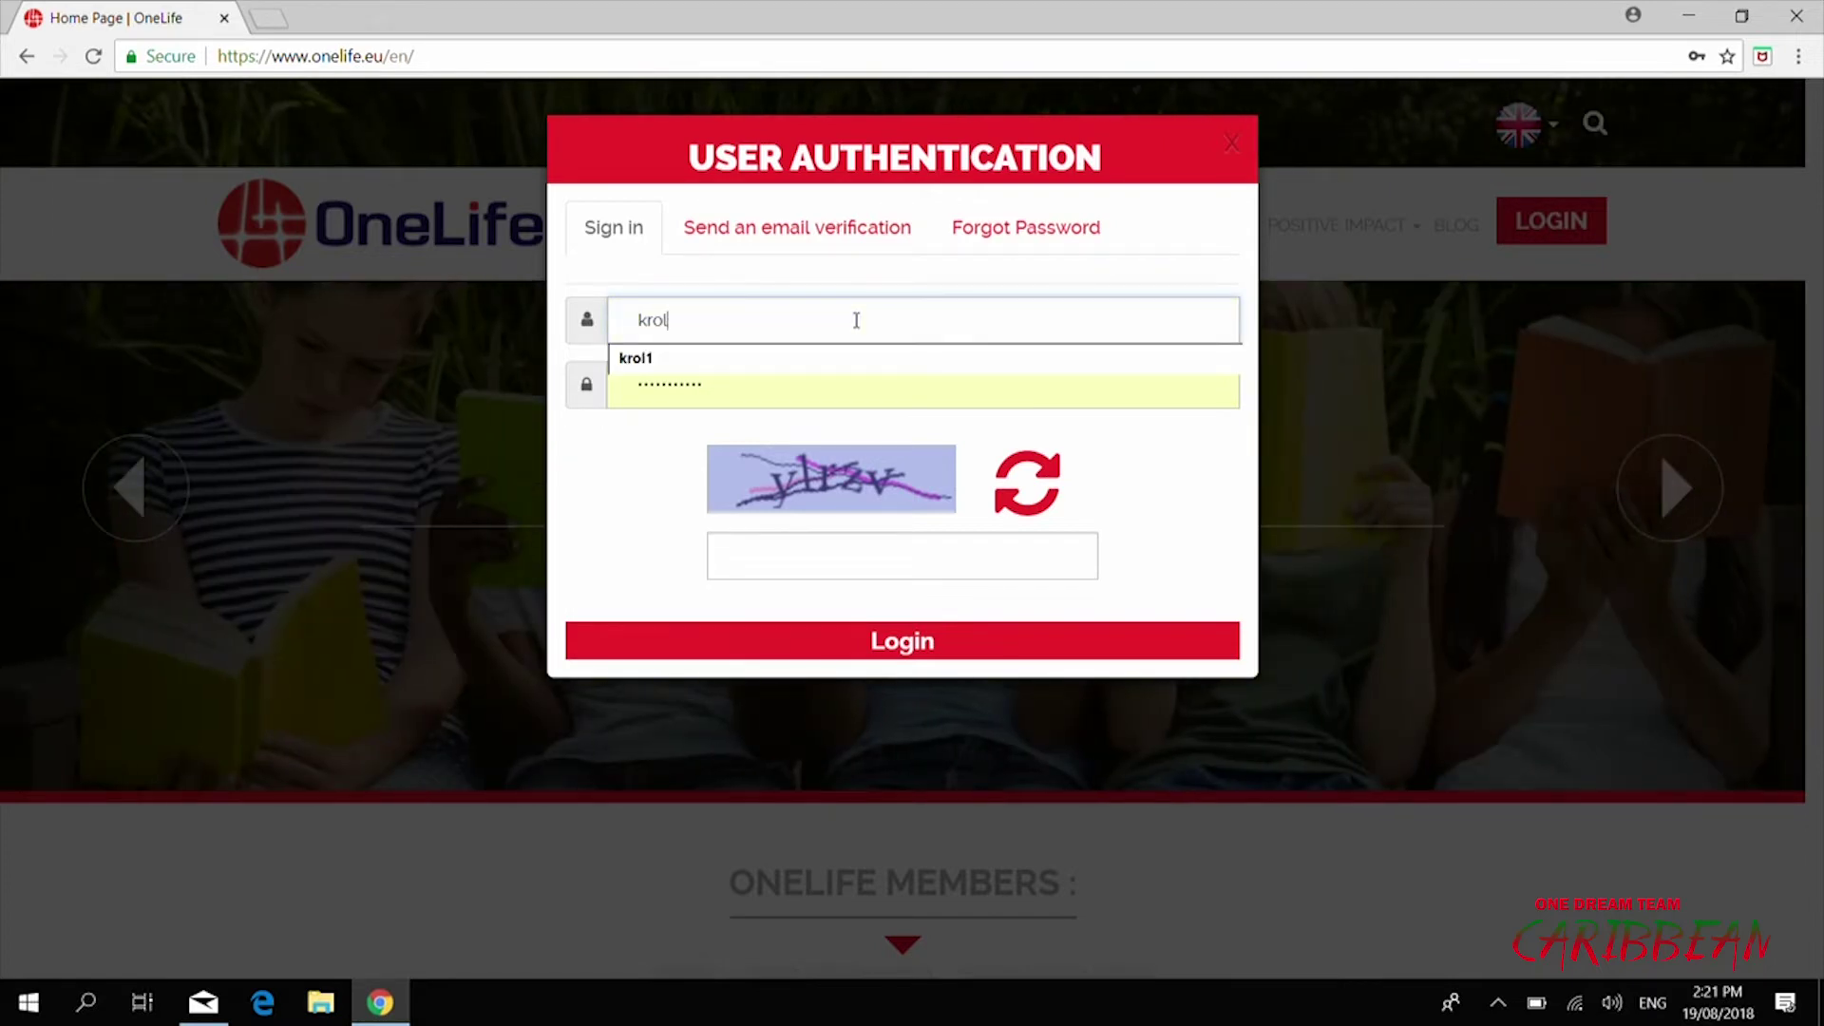
pyautogui.write('3')
pyautogui.click(777, 394)
pyautogui.press('BackSpace')
pyautogui.press('BackSpace')
pyautogui.press('BackSpace')
pyautogui.press('BackSpace')
pyautogui.press('BackSpace')
pyautogui.press('BackSpace')
pyautogui.press('BackSpace')
pyautogui.press('BackSpace')
pyautogui.press('BackSpace')
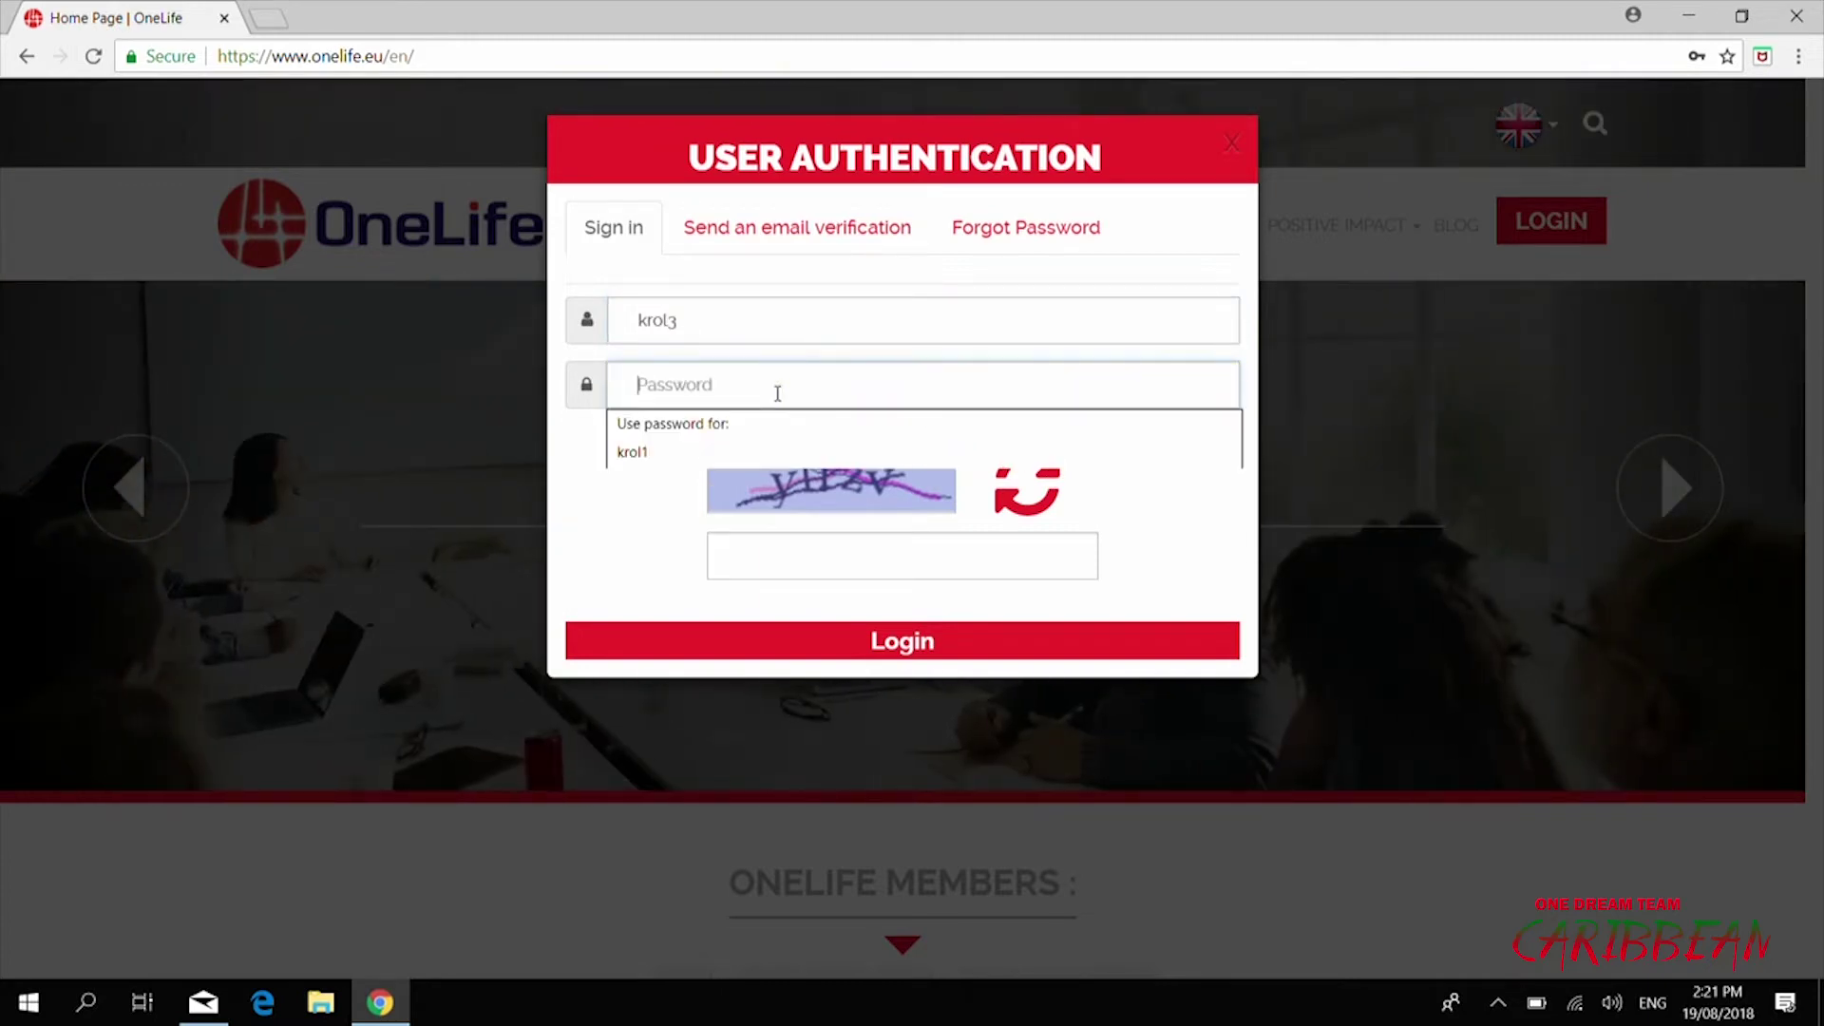
pyautogui.press('capslock')
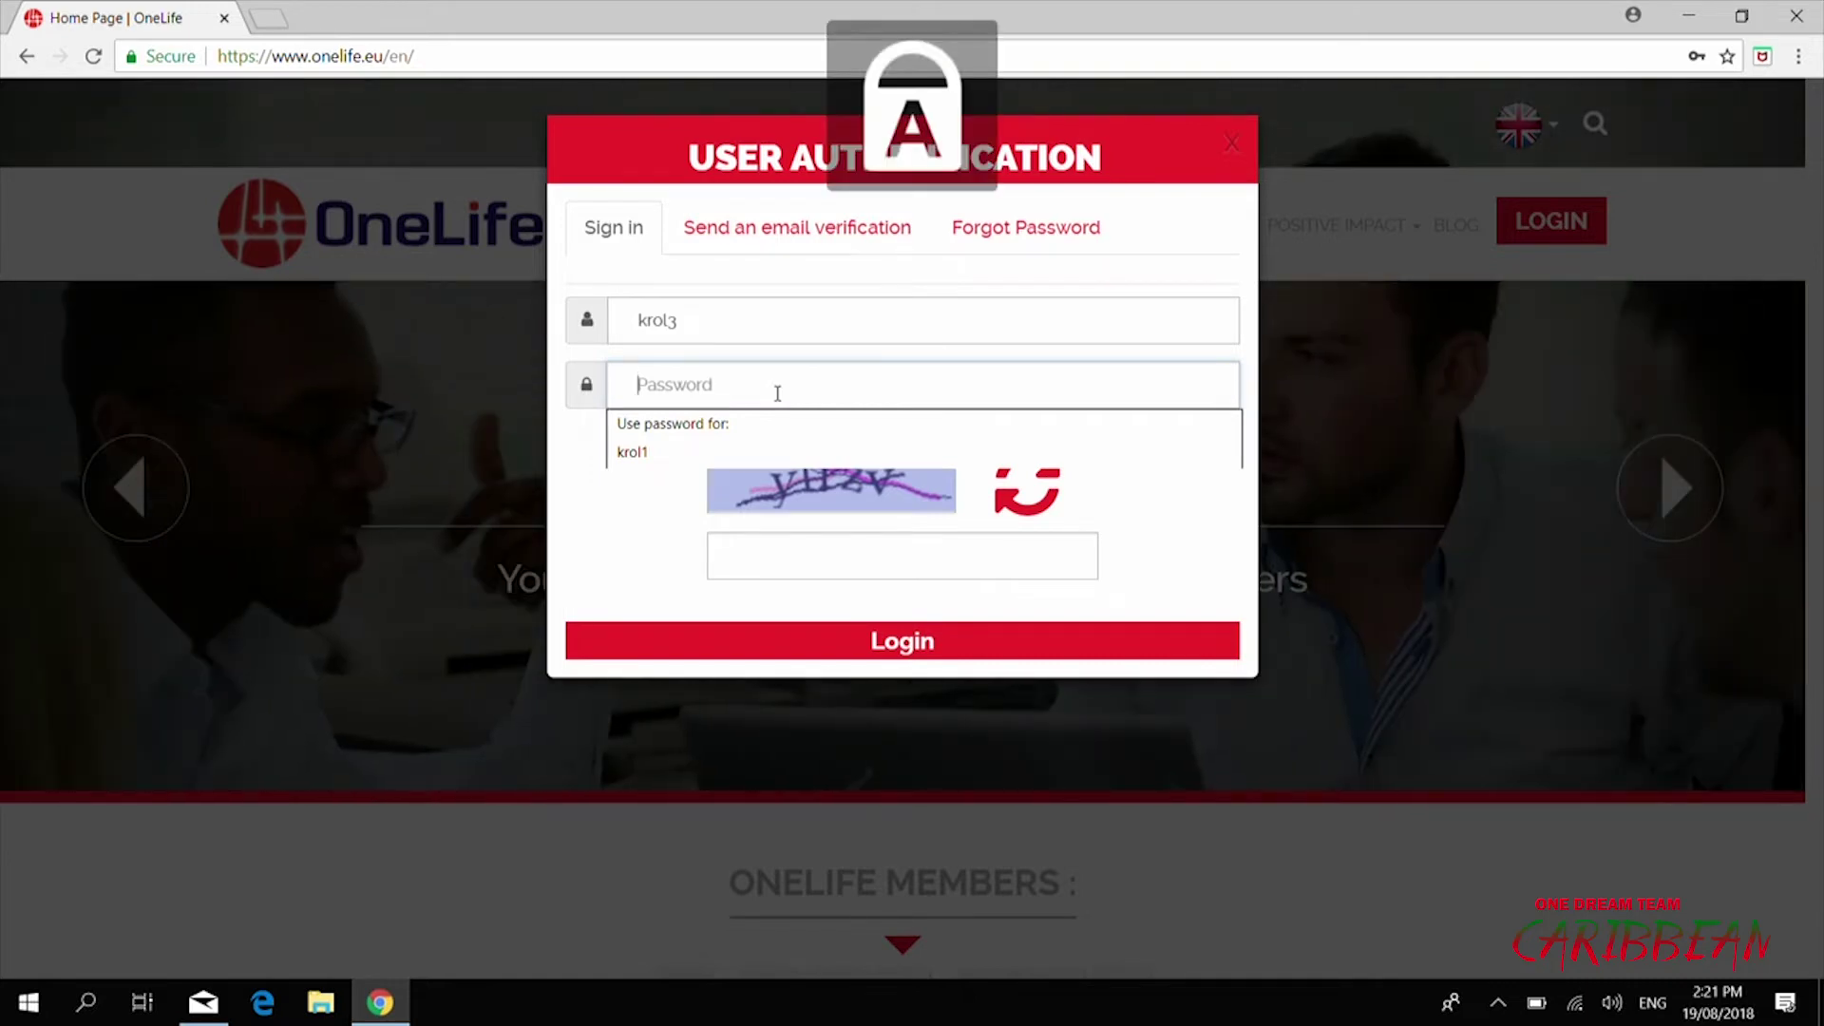
pyautogui.write('A')
pyautogui.press('capslock')
pyautogui.write('********')
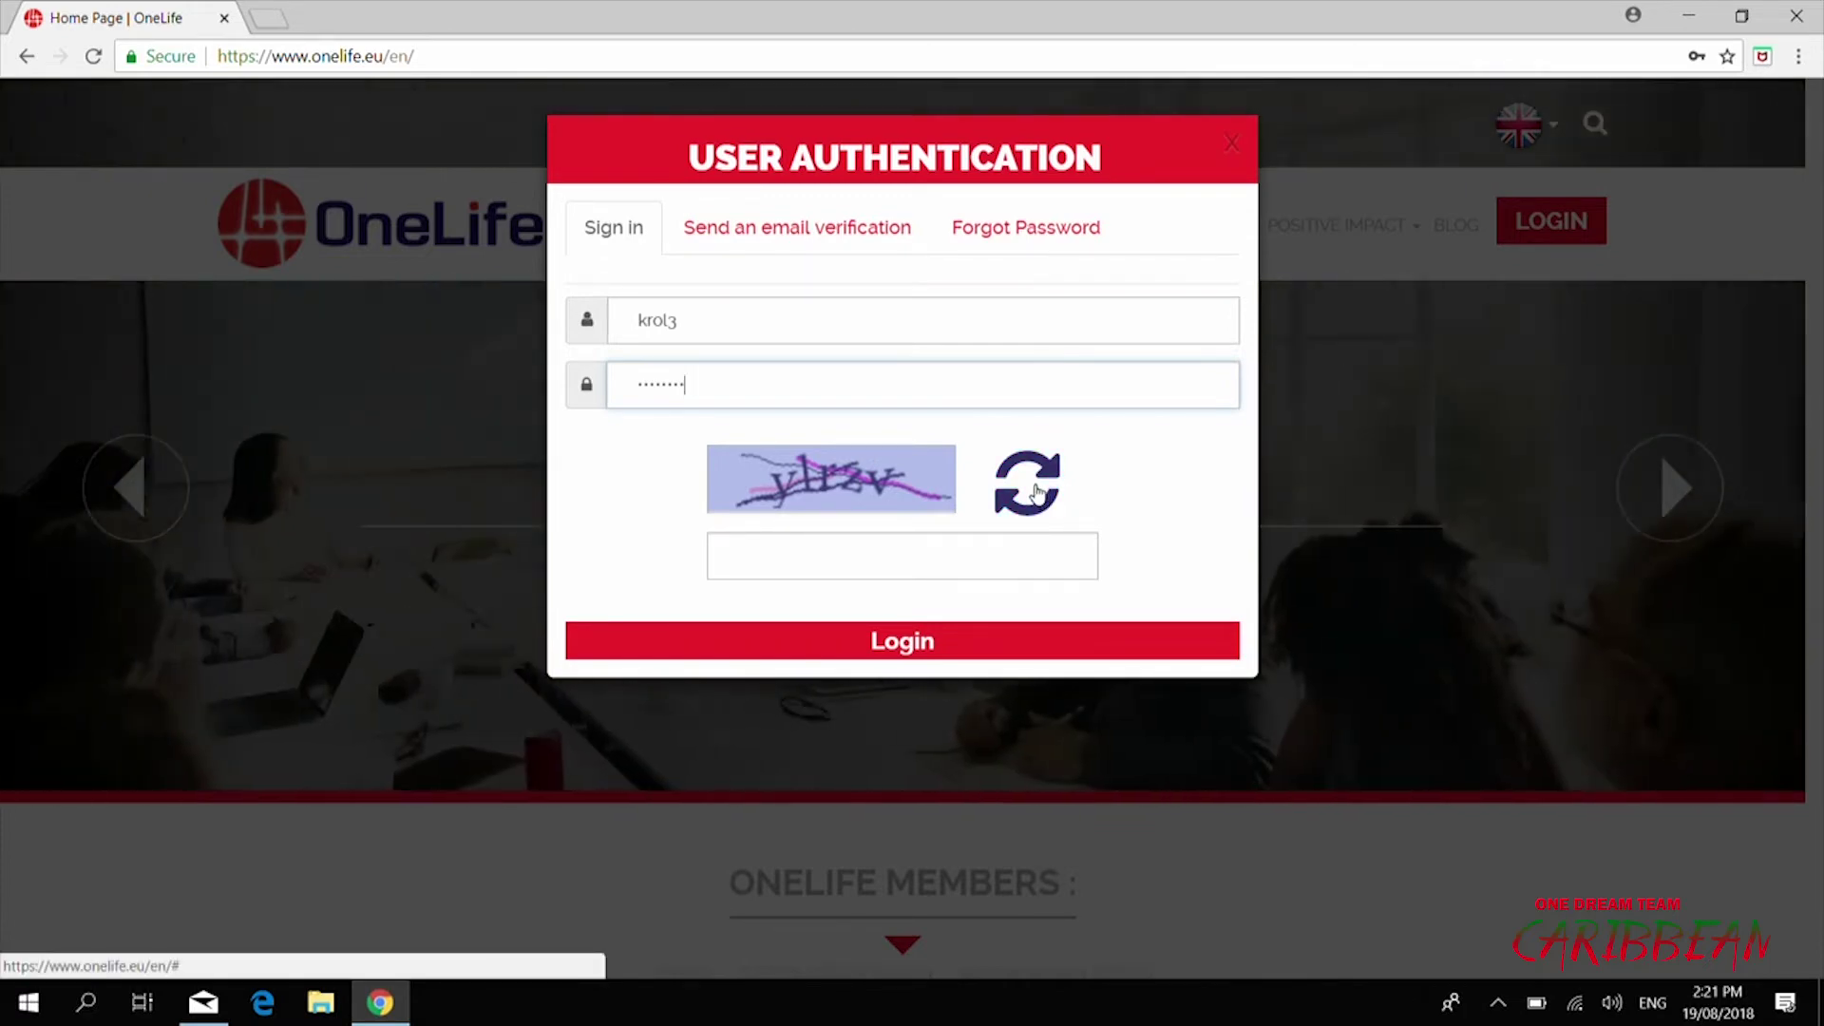
# Refresh the captcha until readable, enter code 'bhgmm' and submit the login
pyautogui.click(1035, 489)
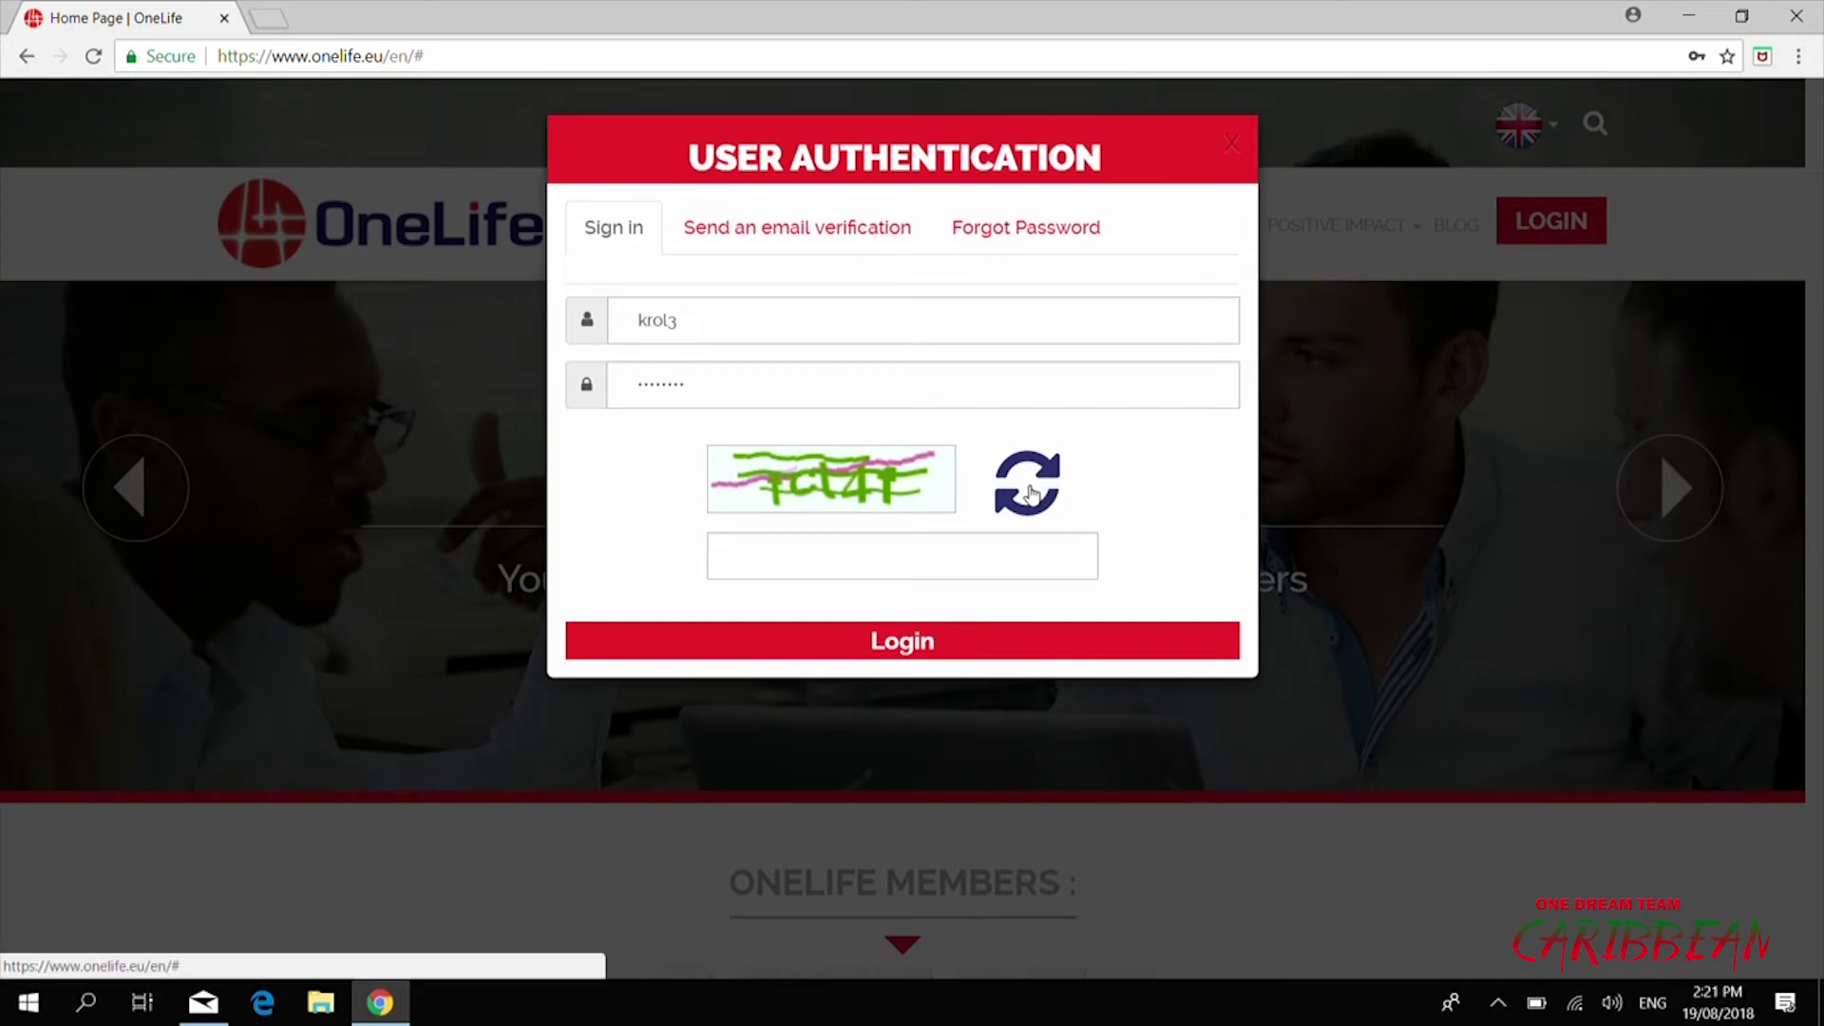
pyautogui.click(1033, 493)
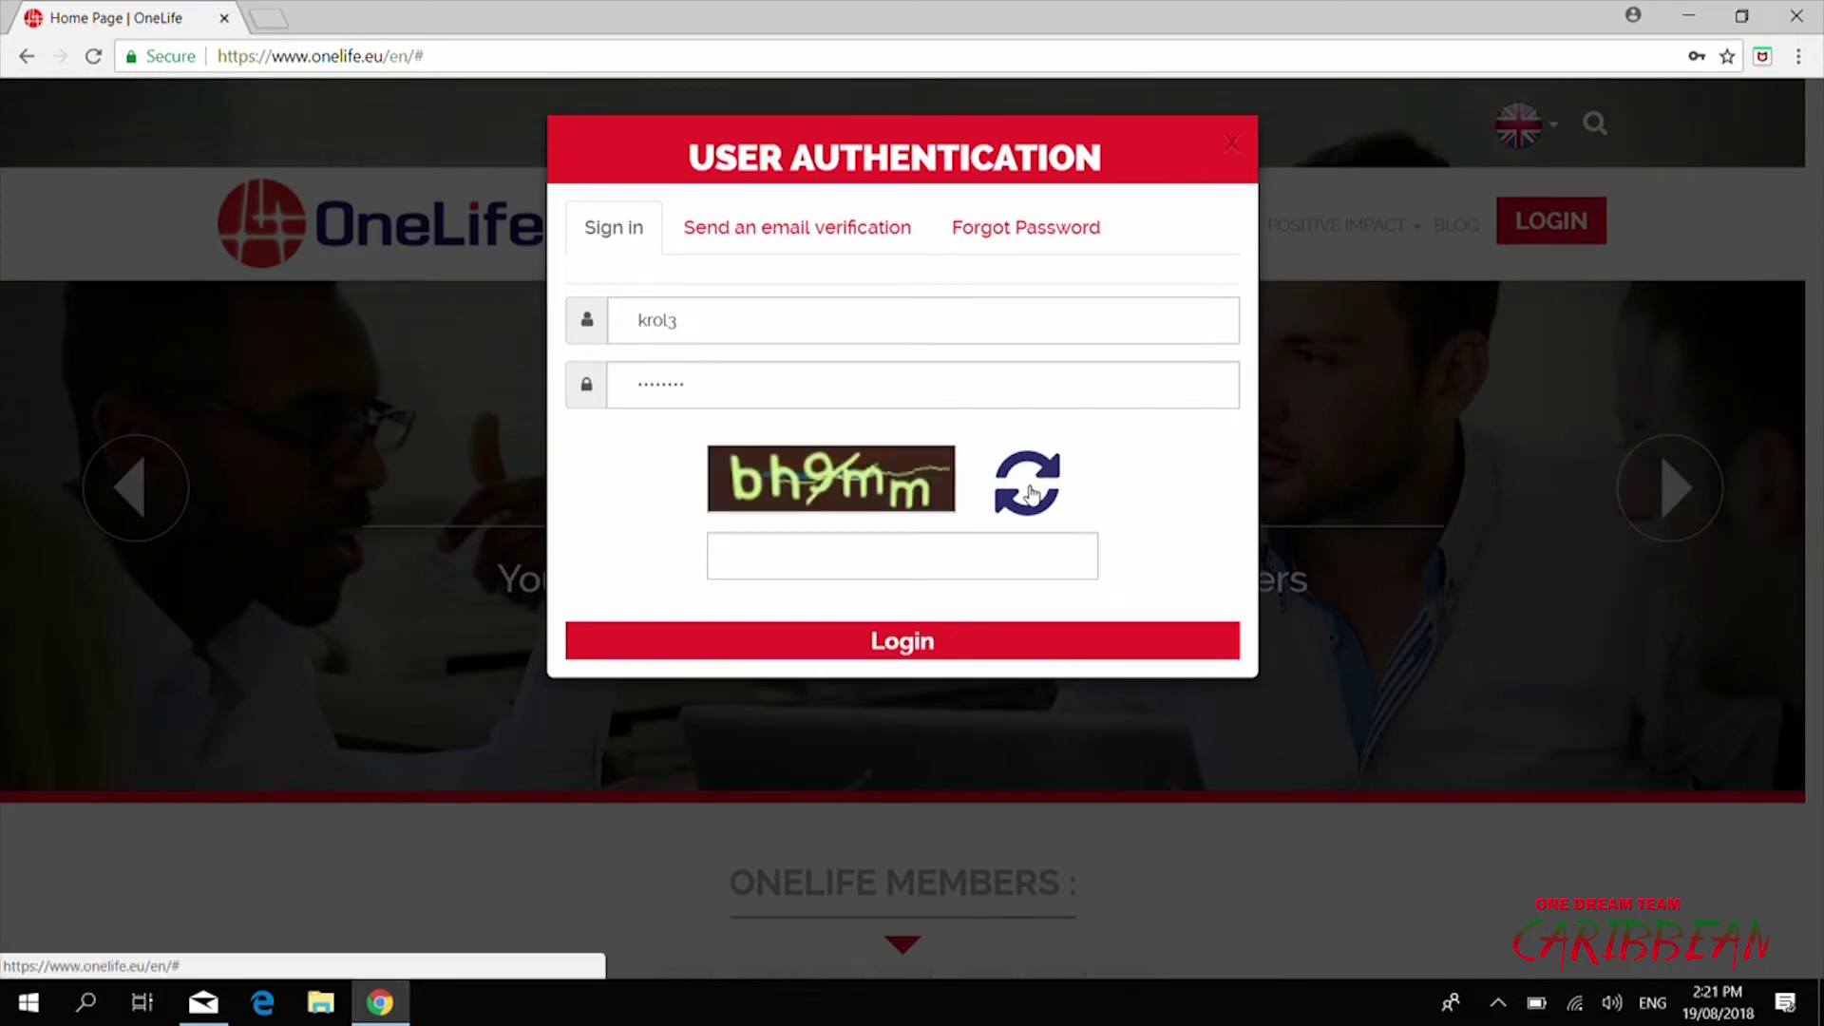
pyautogui.click(852, 561)
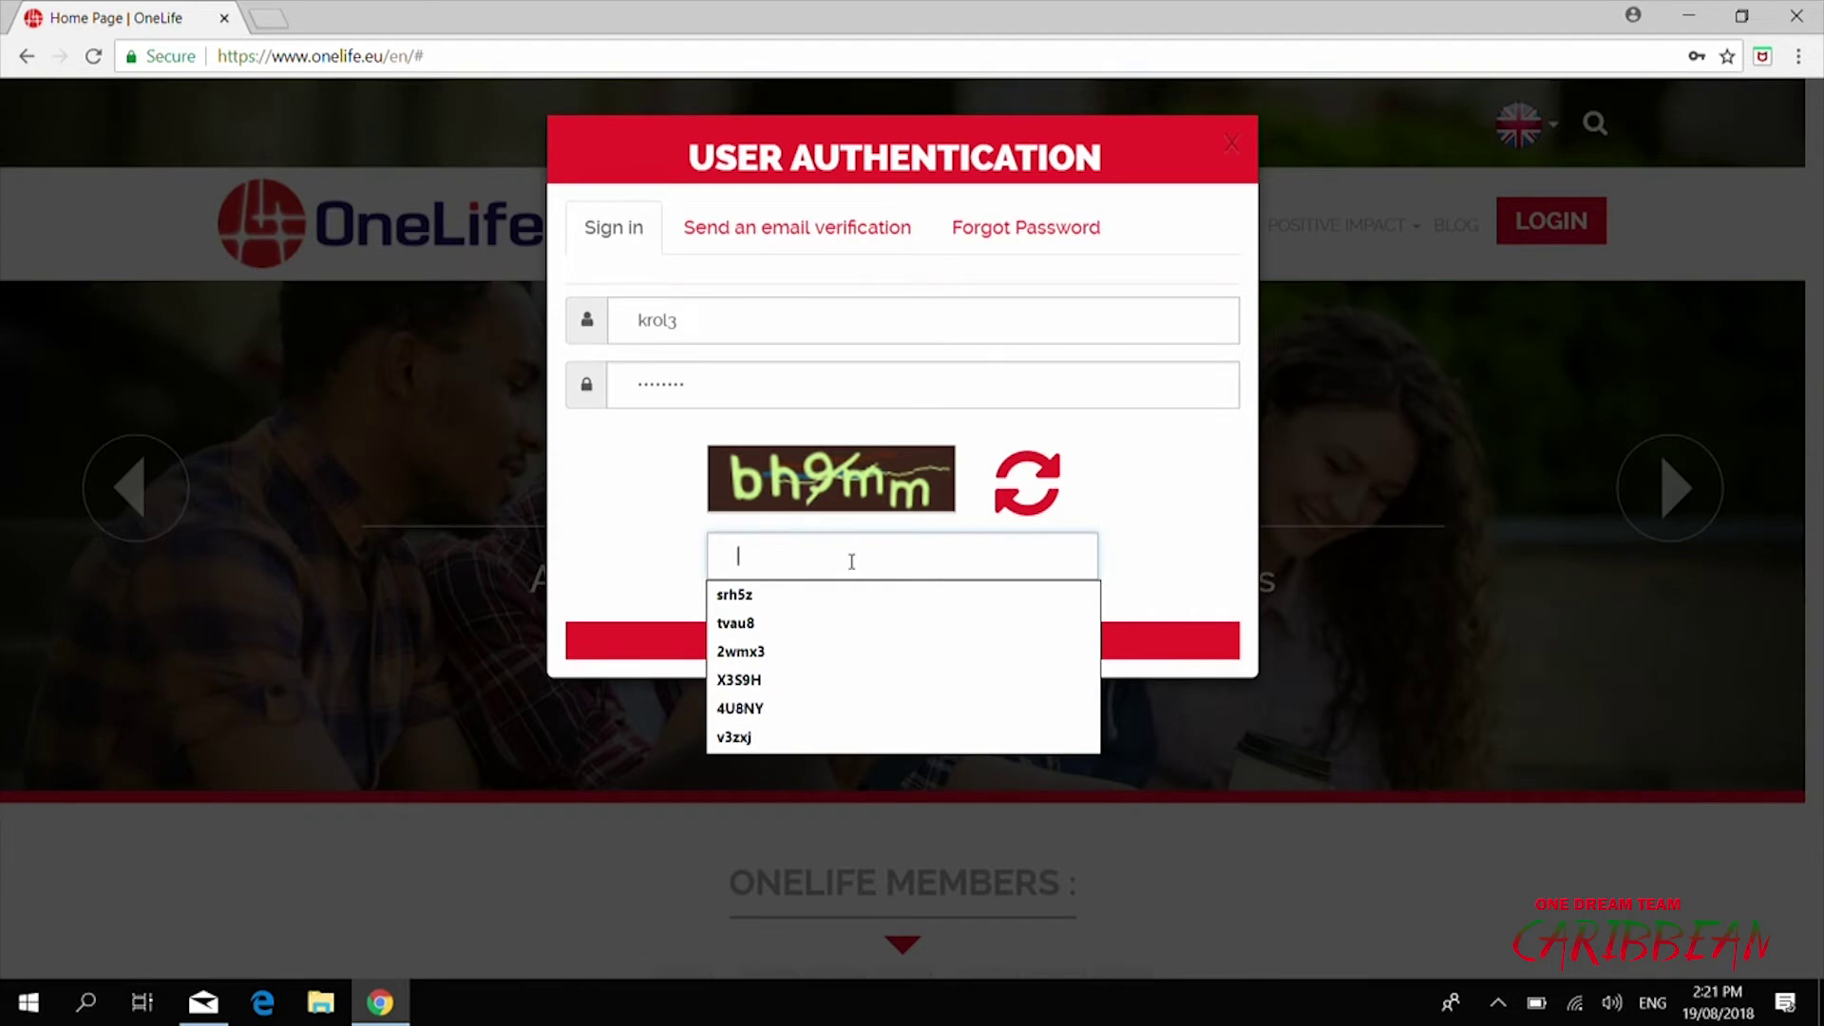
pyautogui.write('bhg')
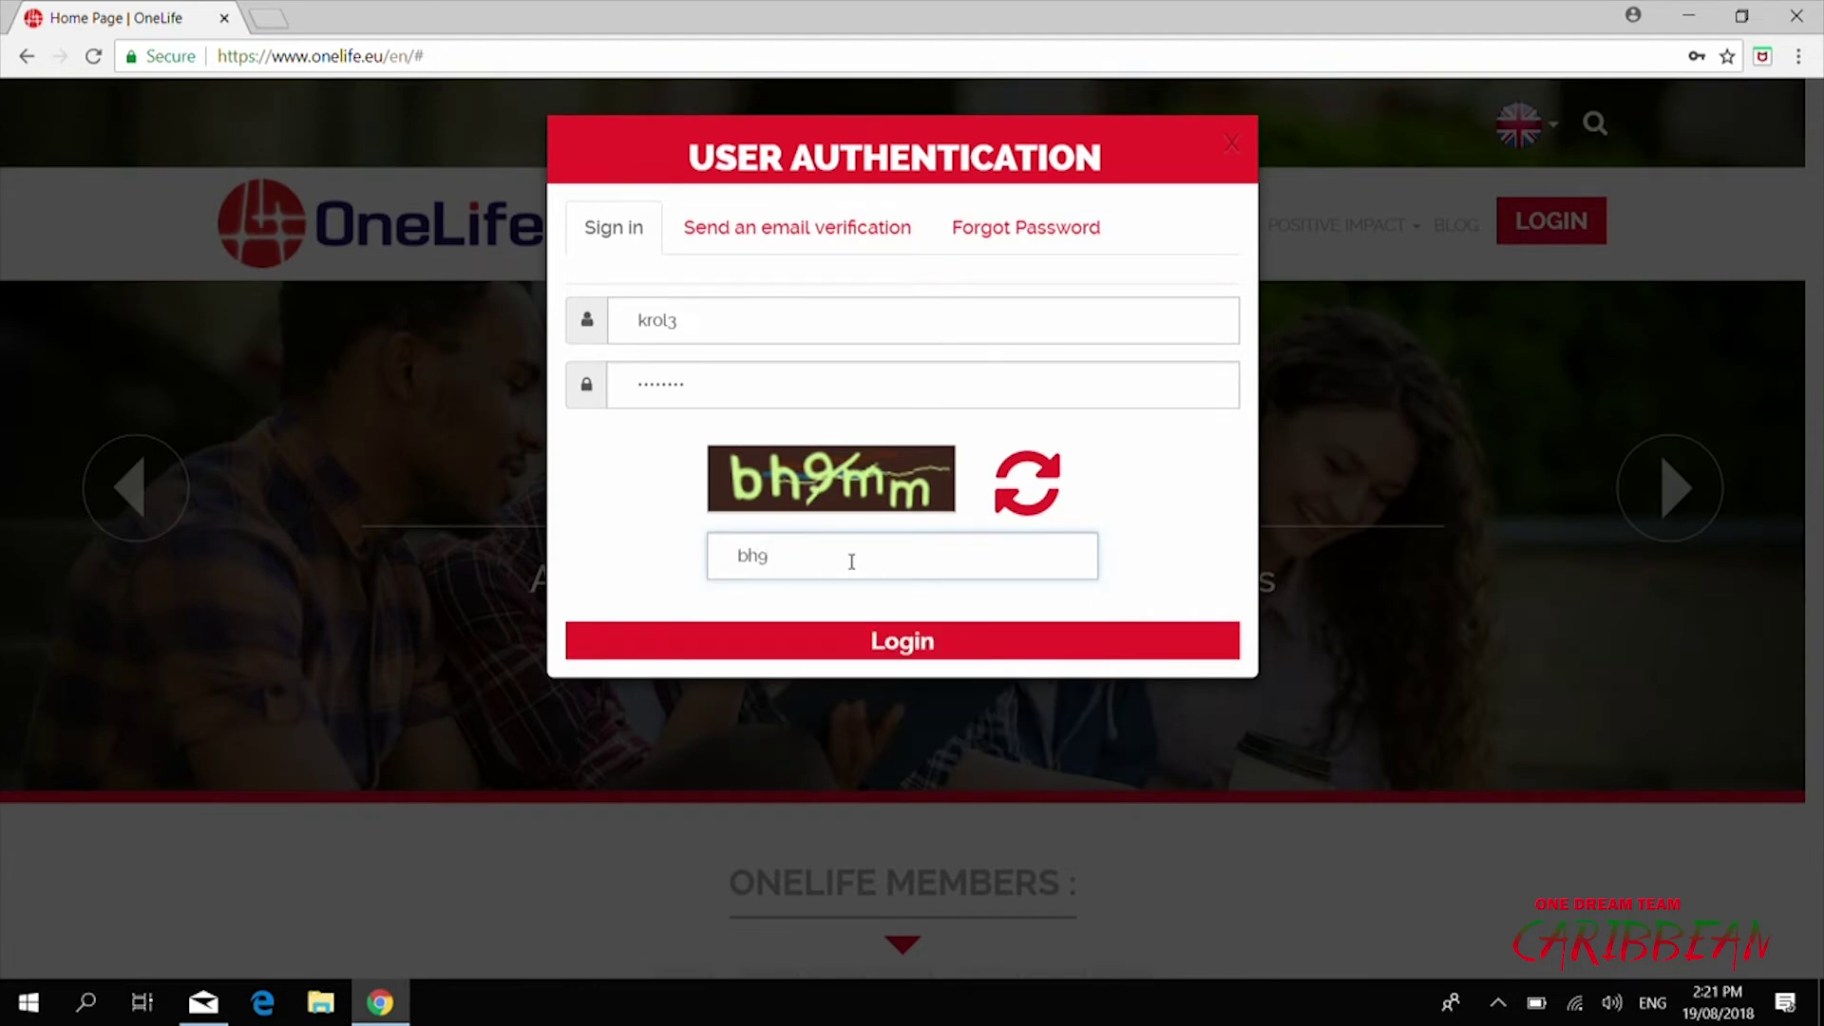
pyautogui.write('mm')
pyautogui.click(836, 650)
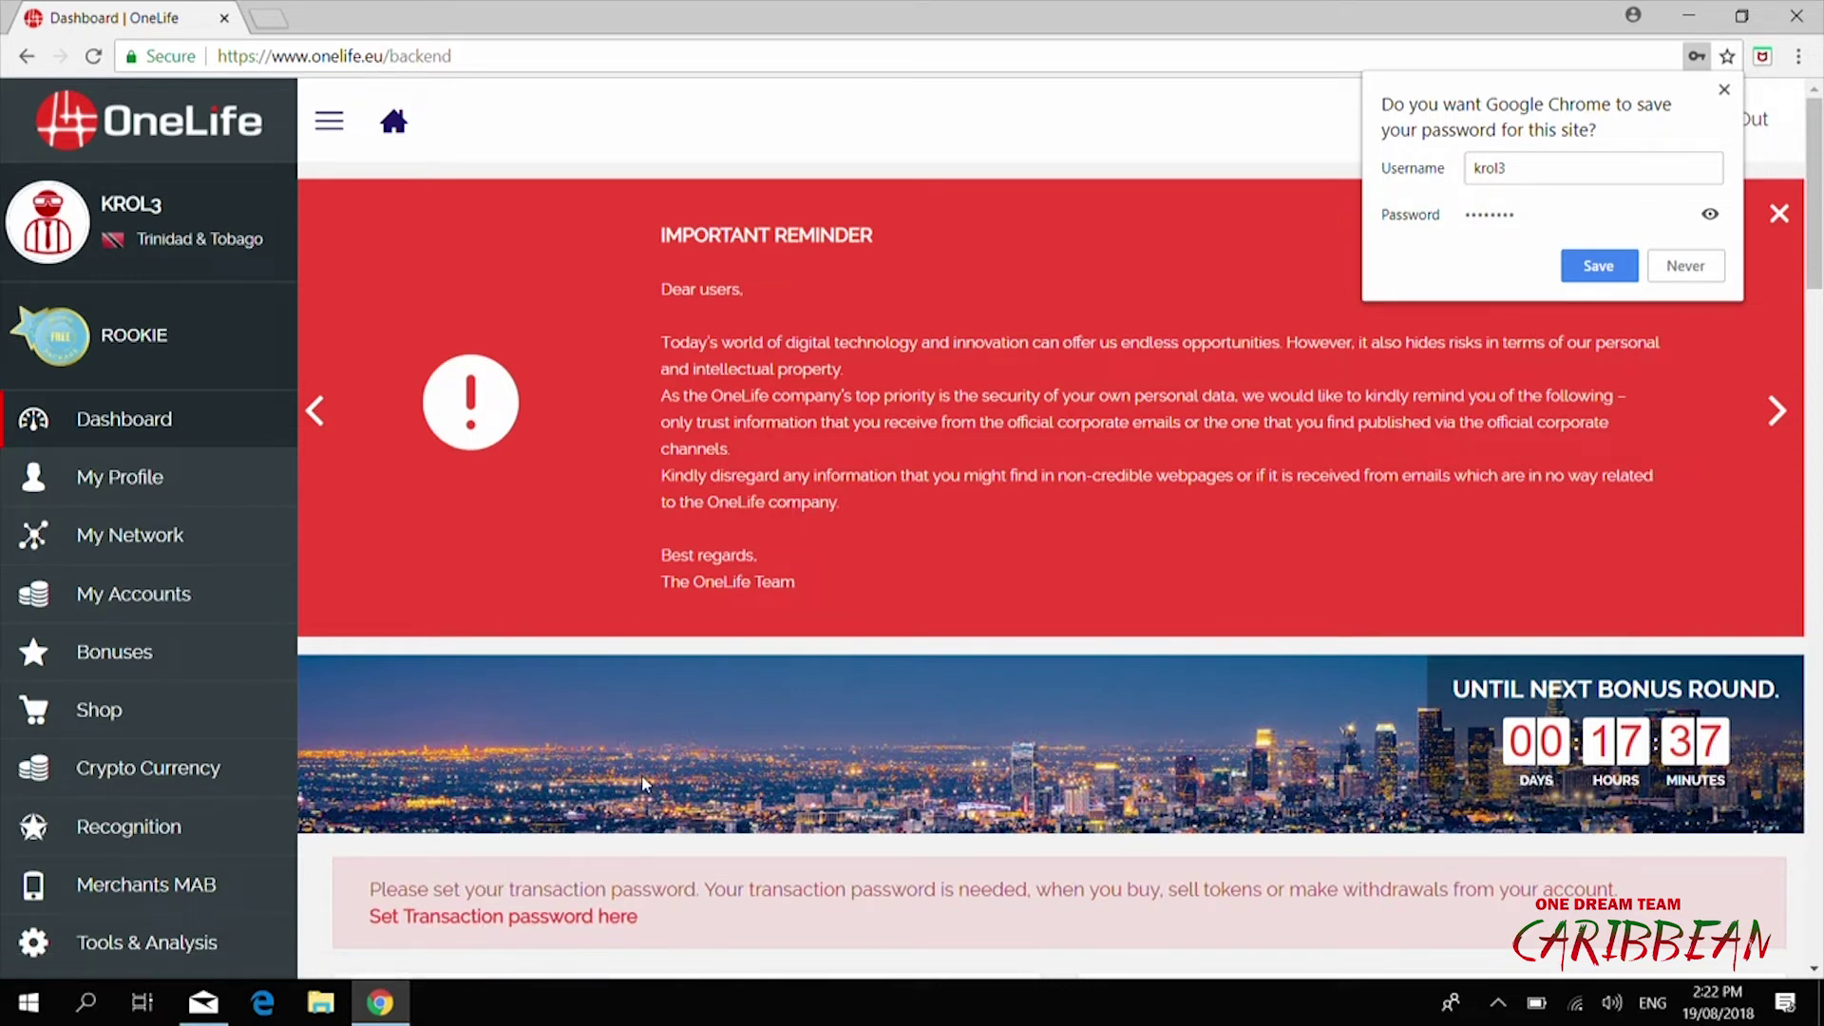
# Review the dashboard and follow its 'Set Transaction password here' reminder link
pyautogui.scroll(-3, 642, 774)
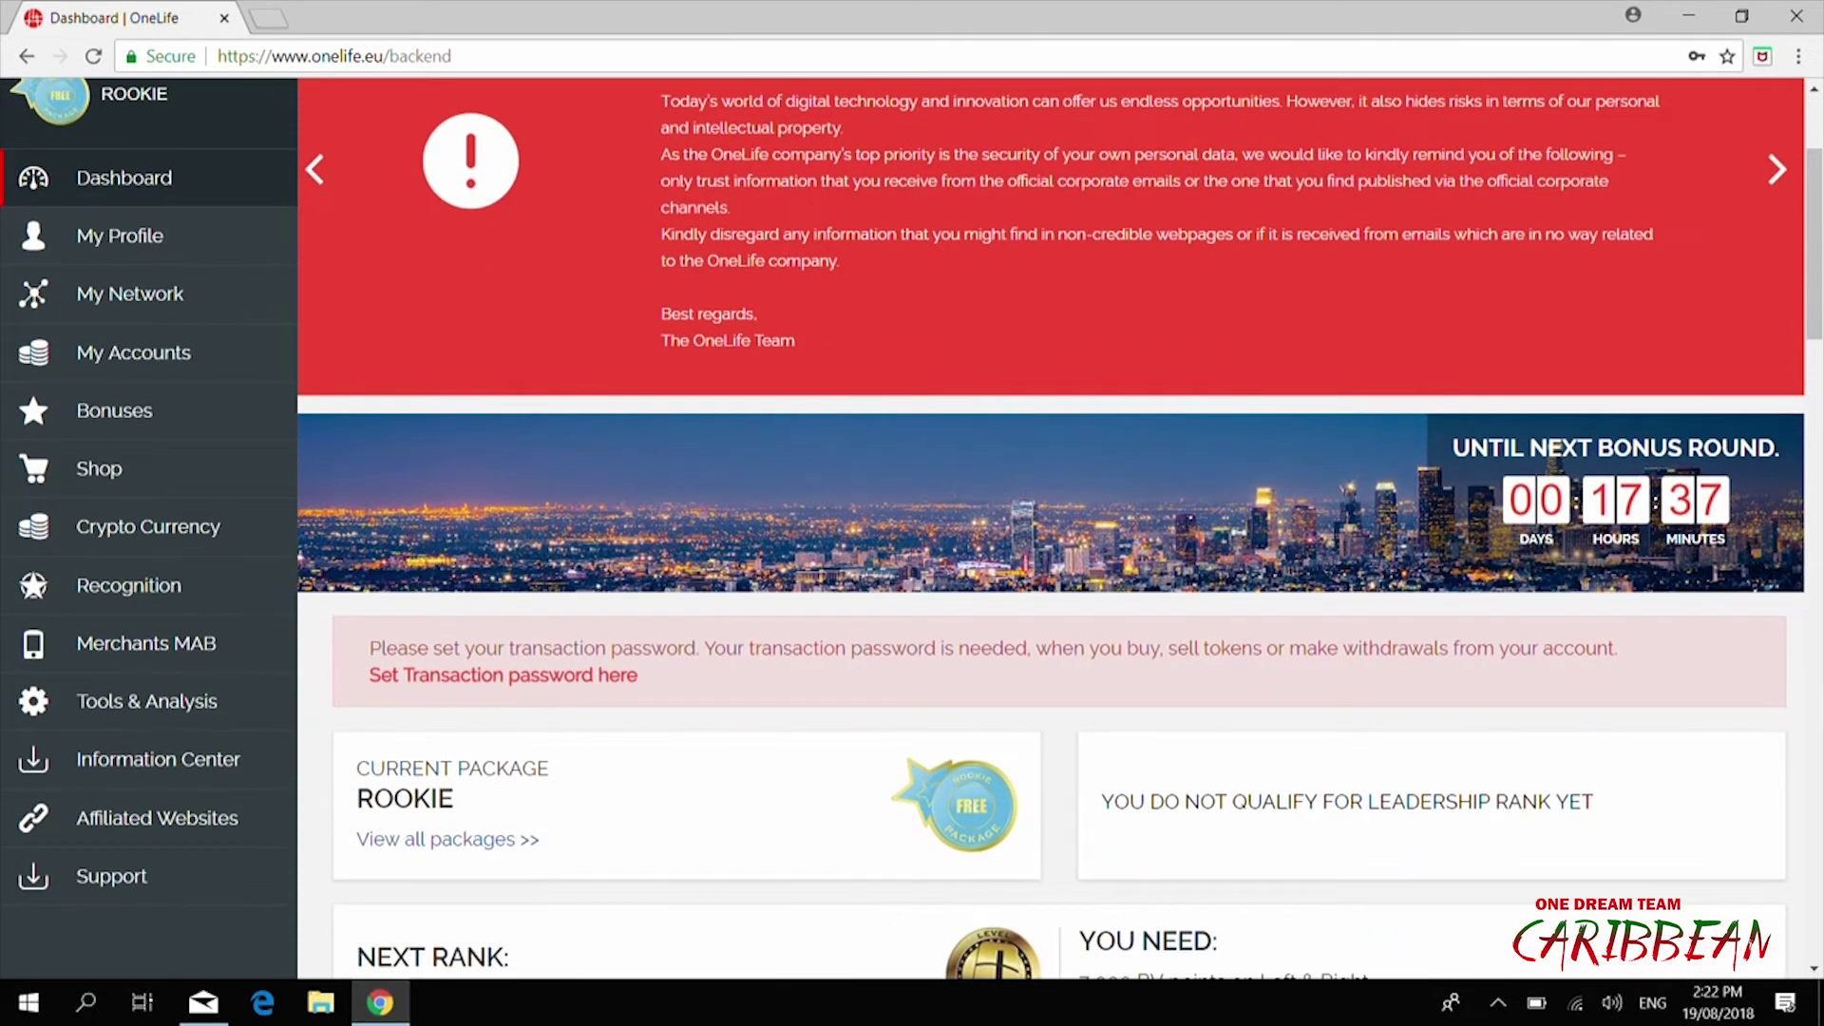
pyautogui.scroll(-1, 1061, 528)
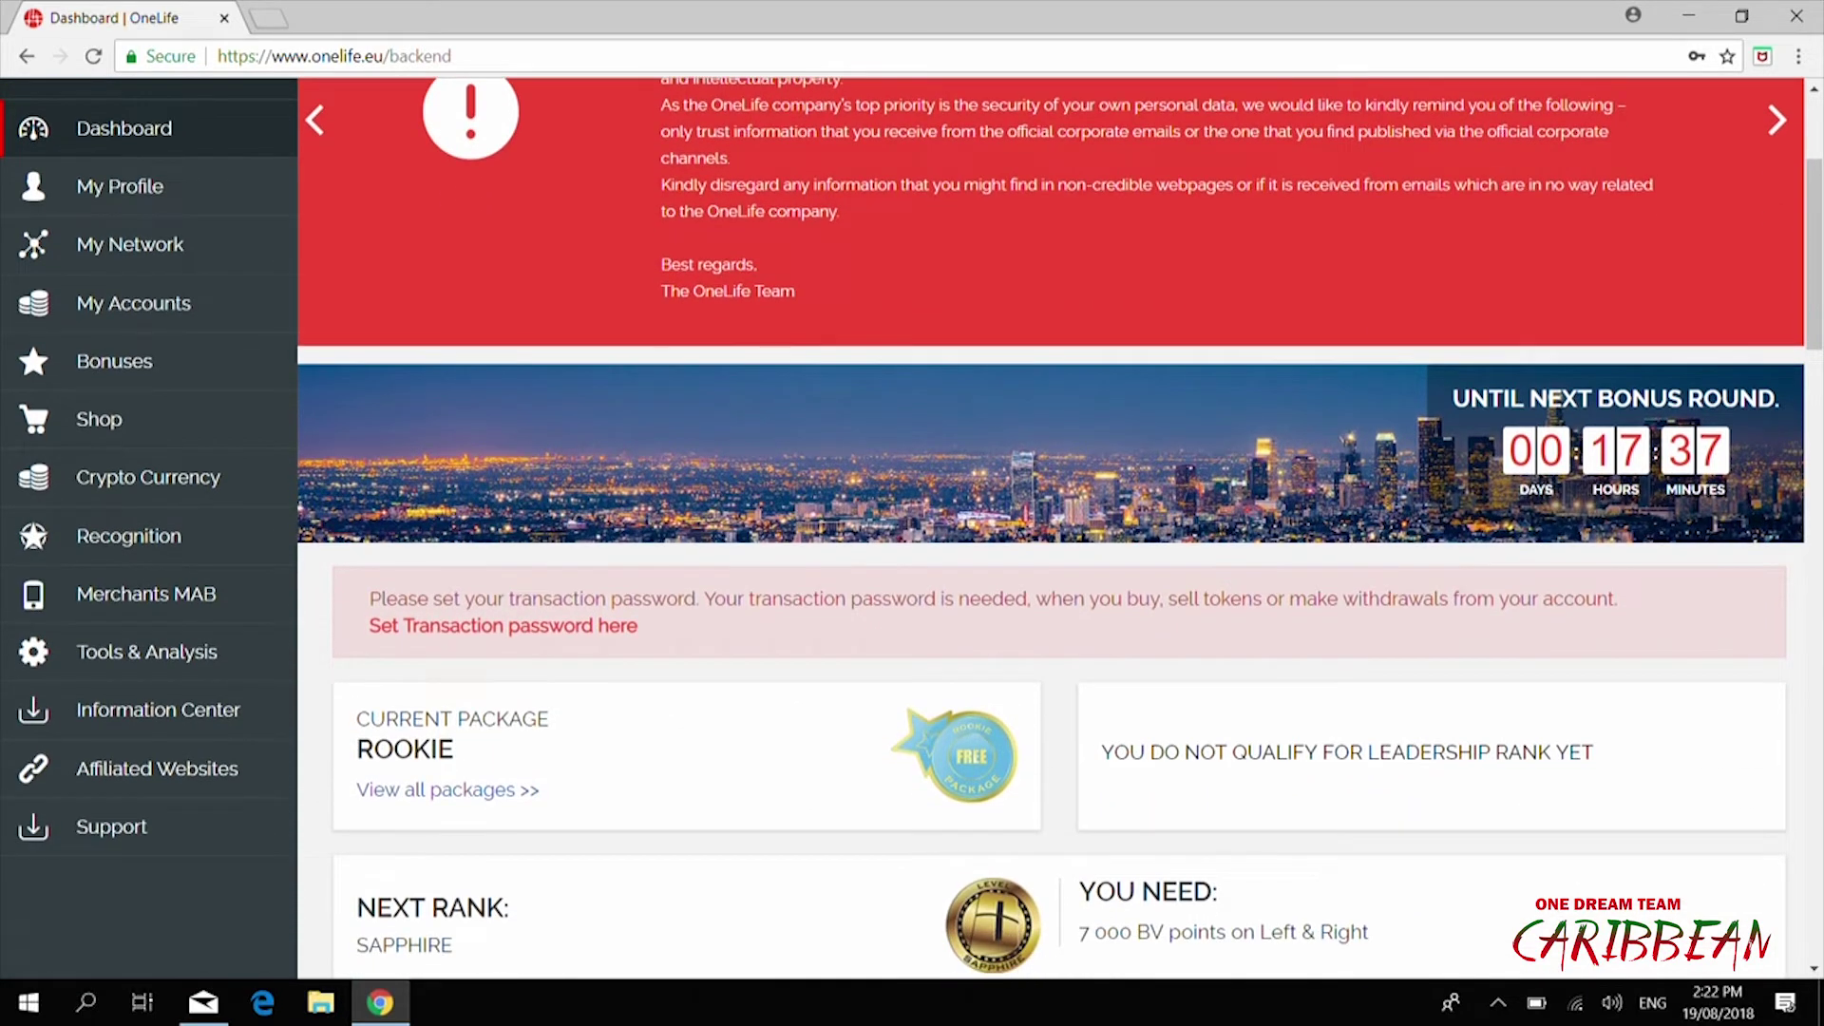
pyautogui.scroll(-2, 1061, 528)
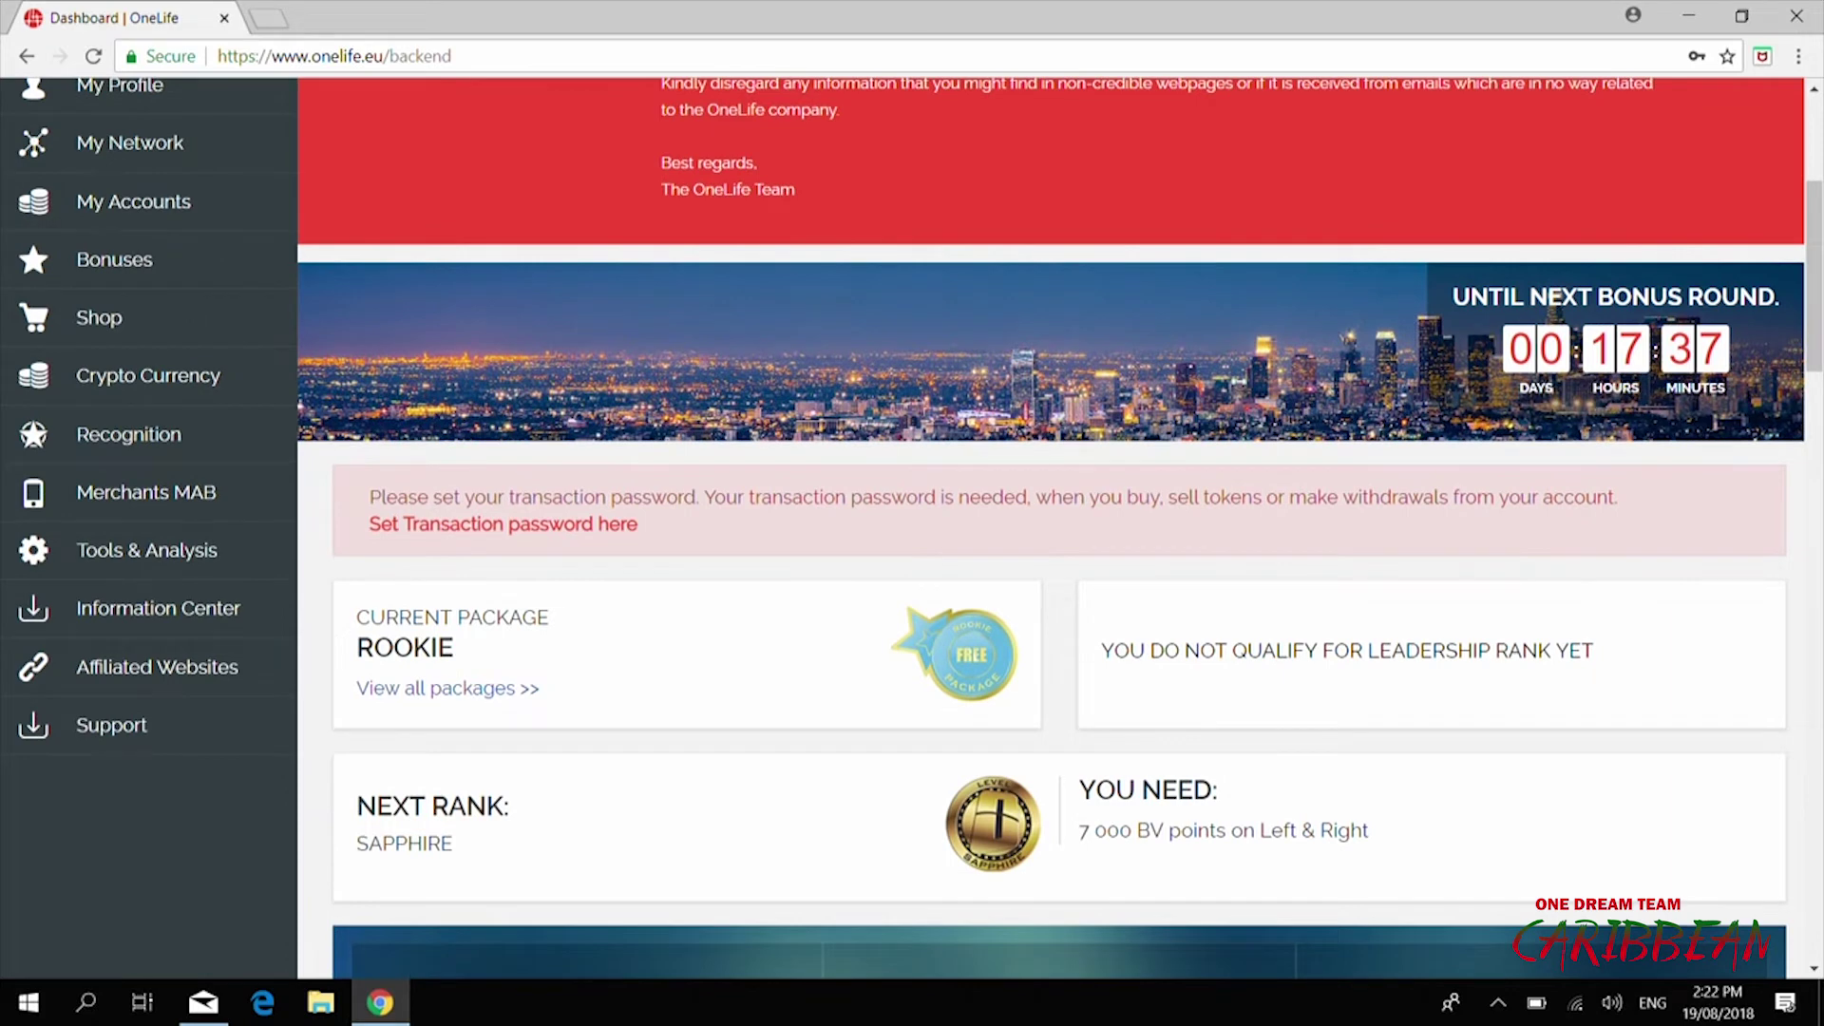
pyautogui.scroll(1, 1060, 528)
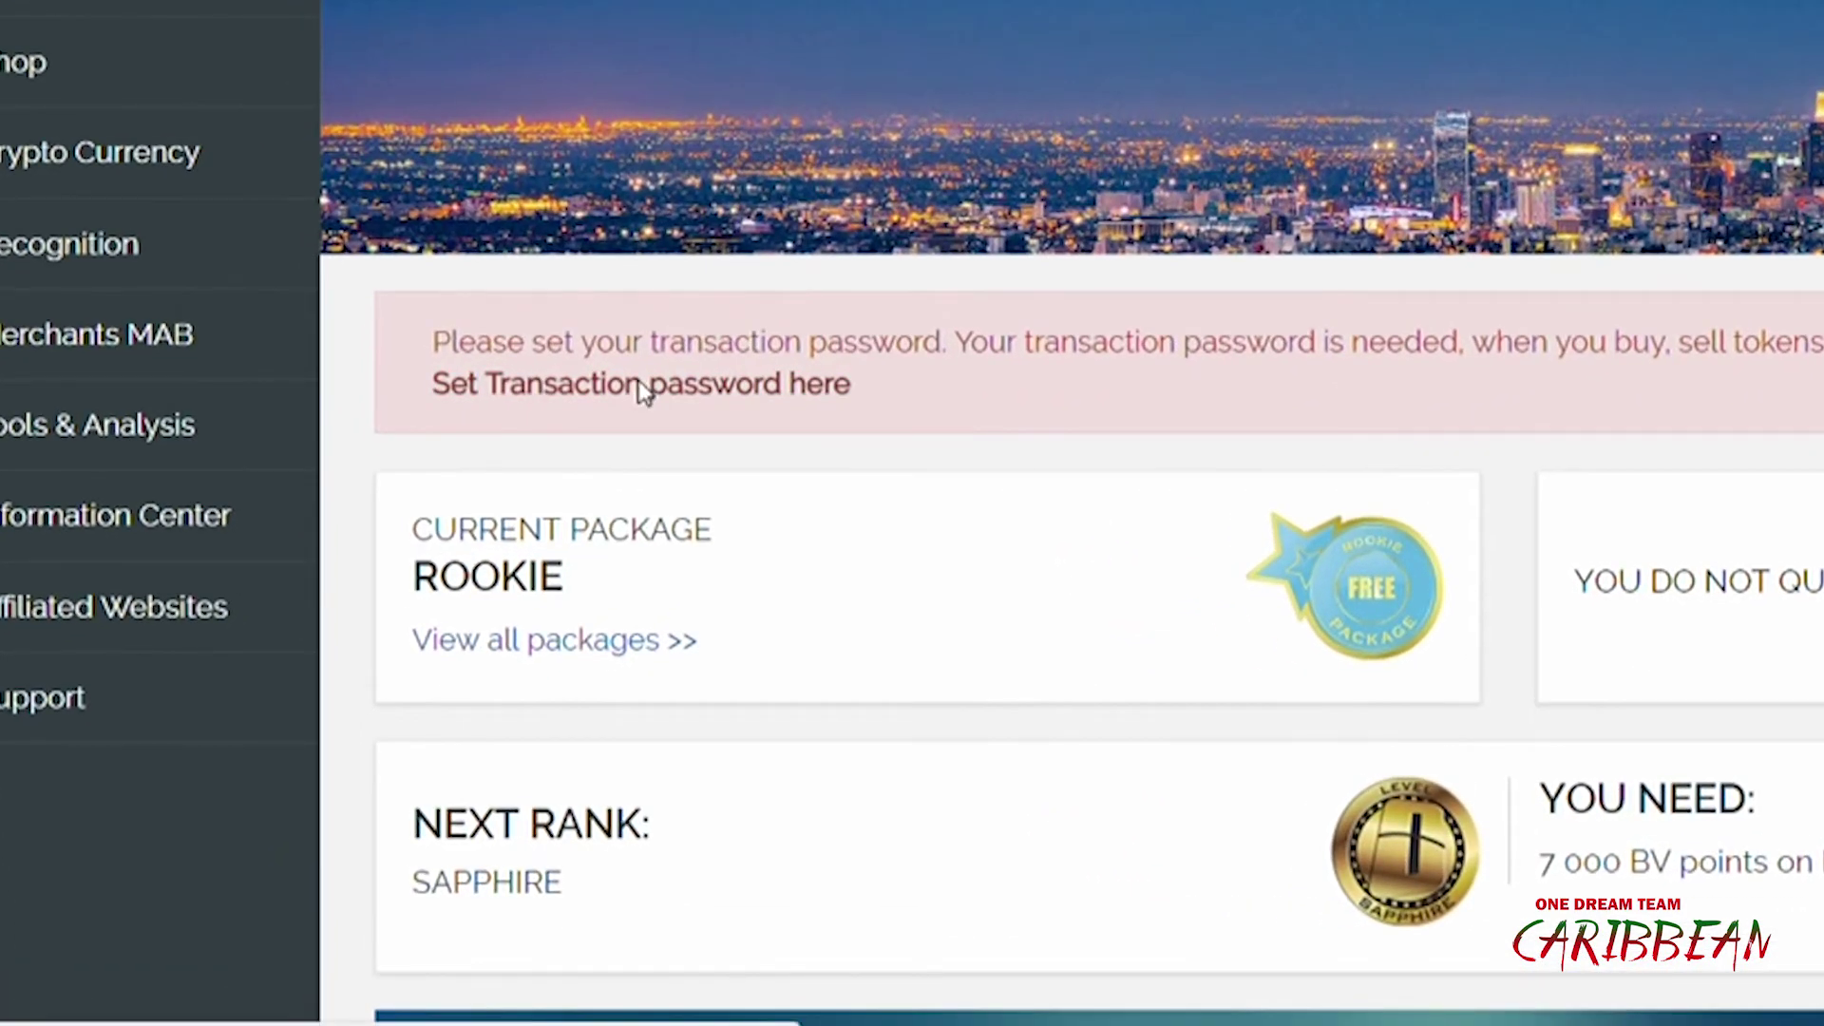
pyautogui.click(643, 384)
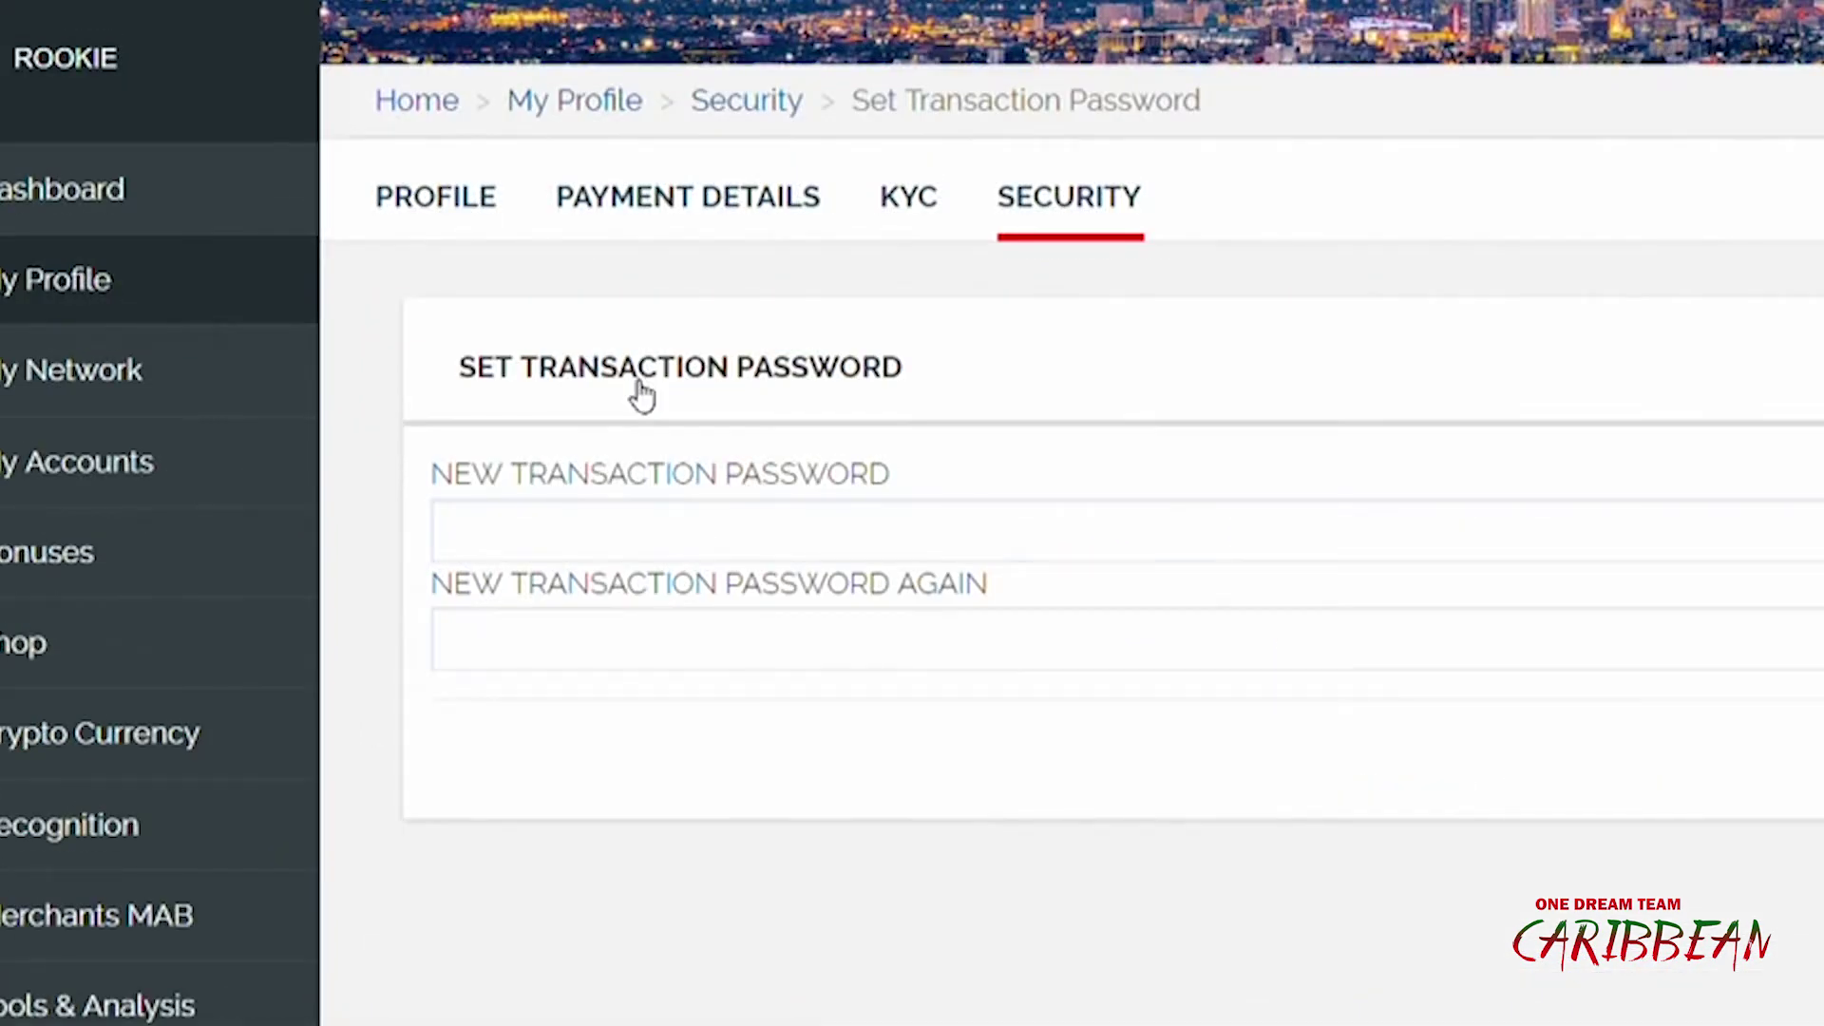
# Enter the new transaction password in both fields and save it
pyautogui.click(558, 540)
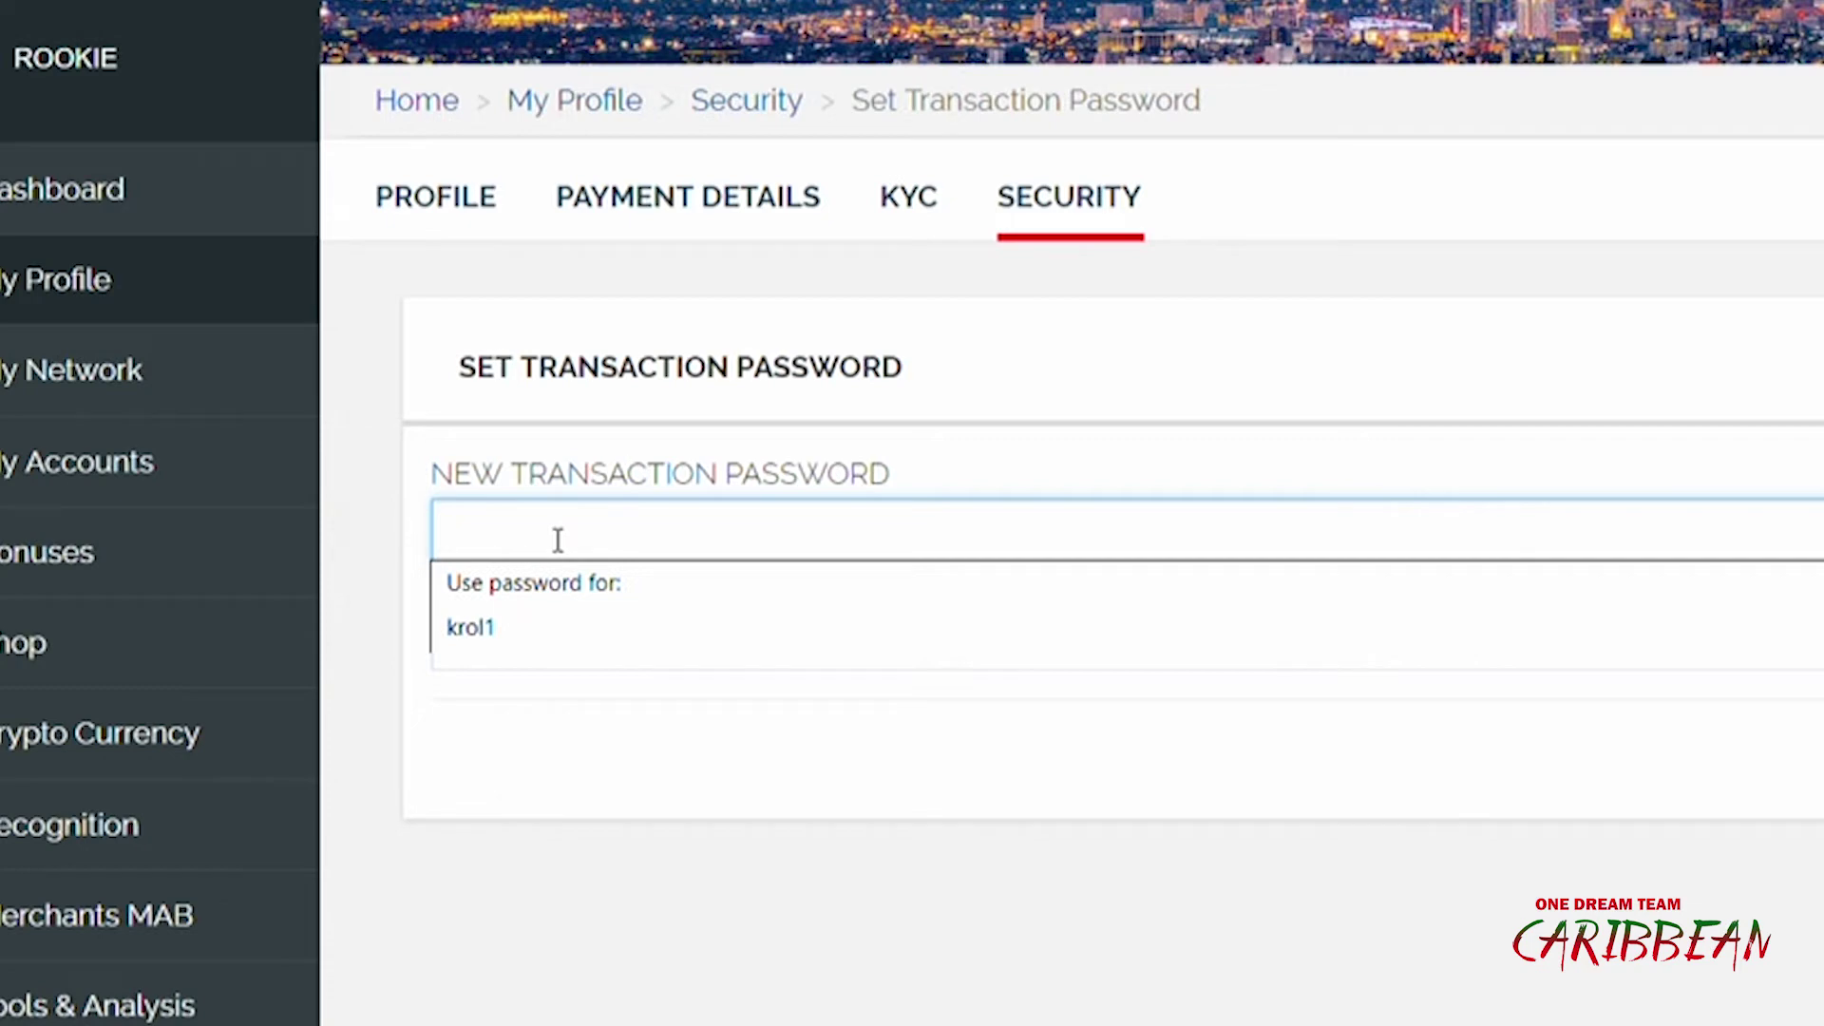
pyautogui.write('1234567890')
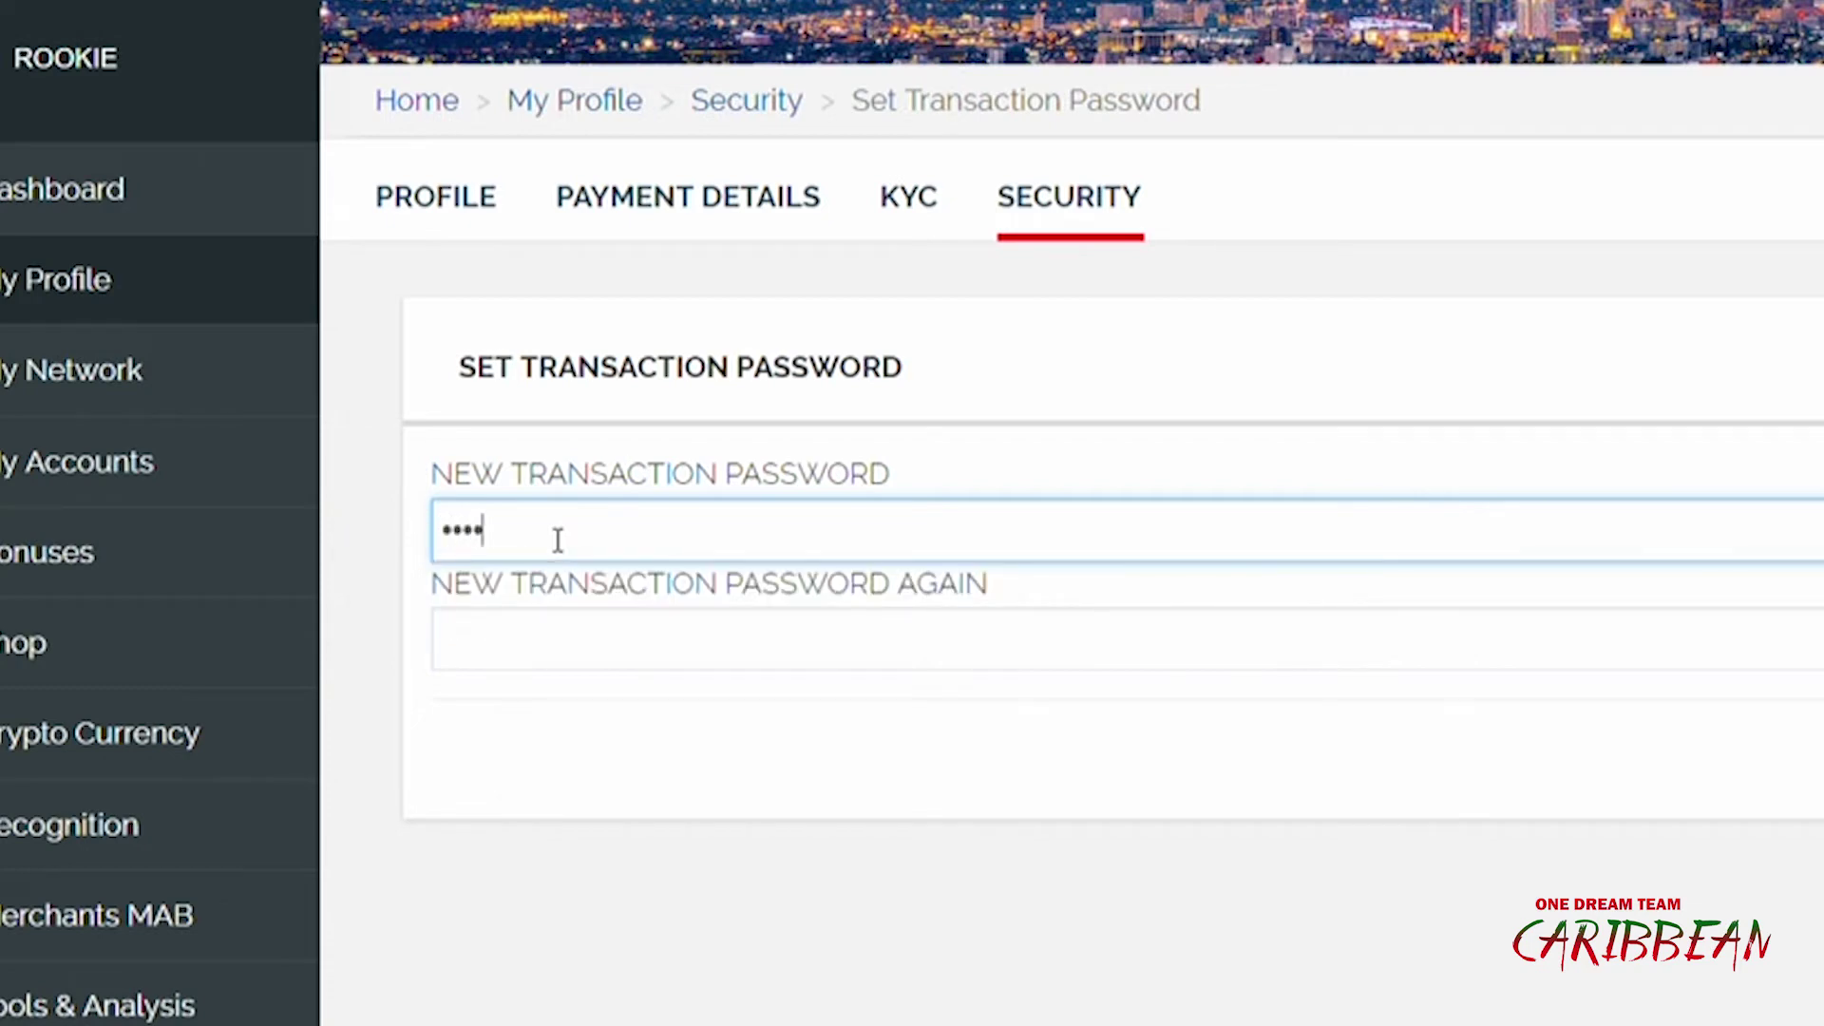
pyautogui.write('1234')
pyautogui.click(516, 643)
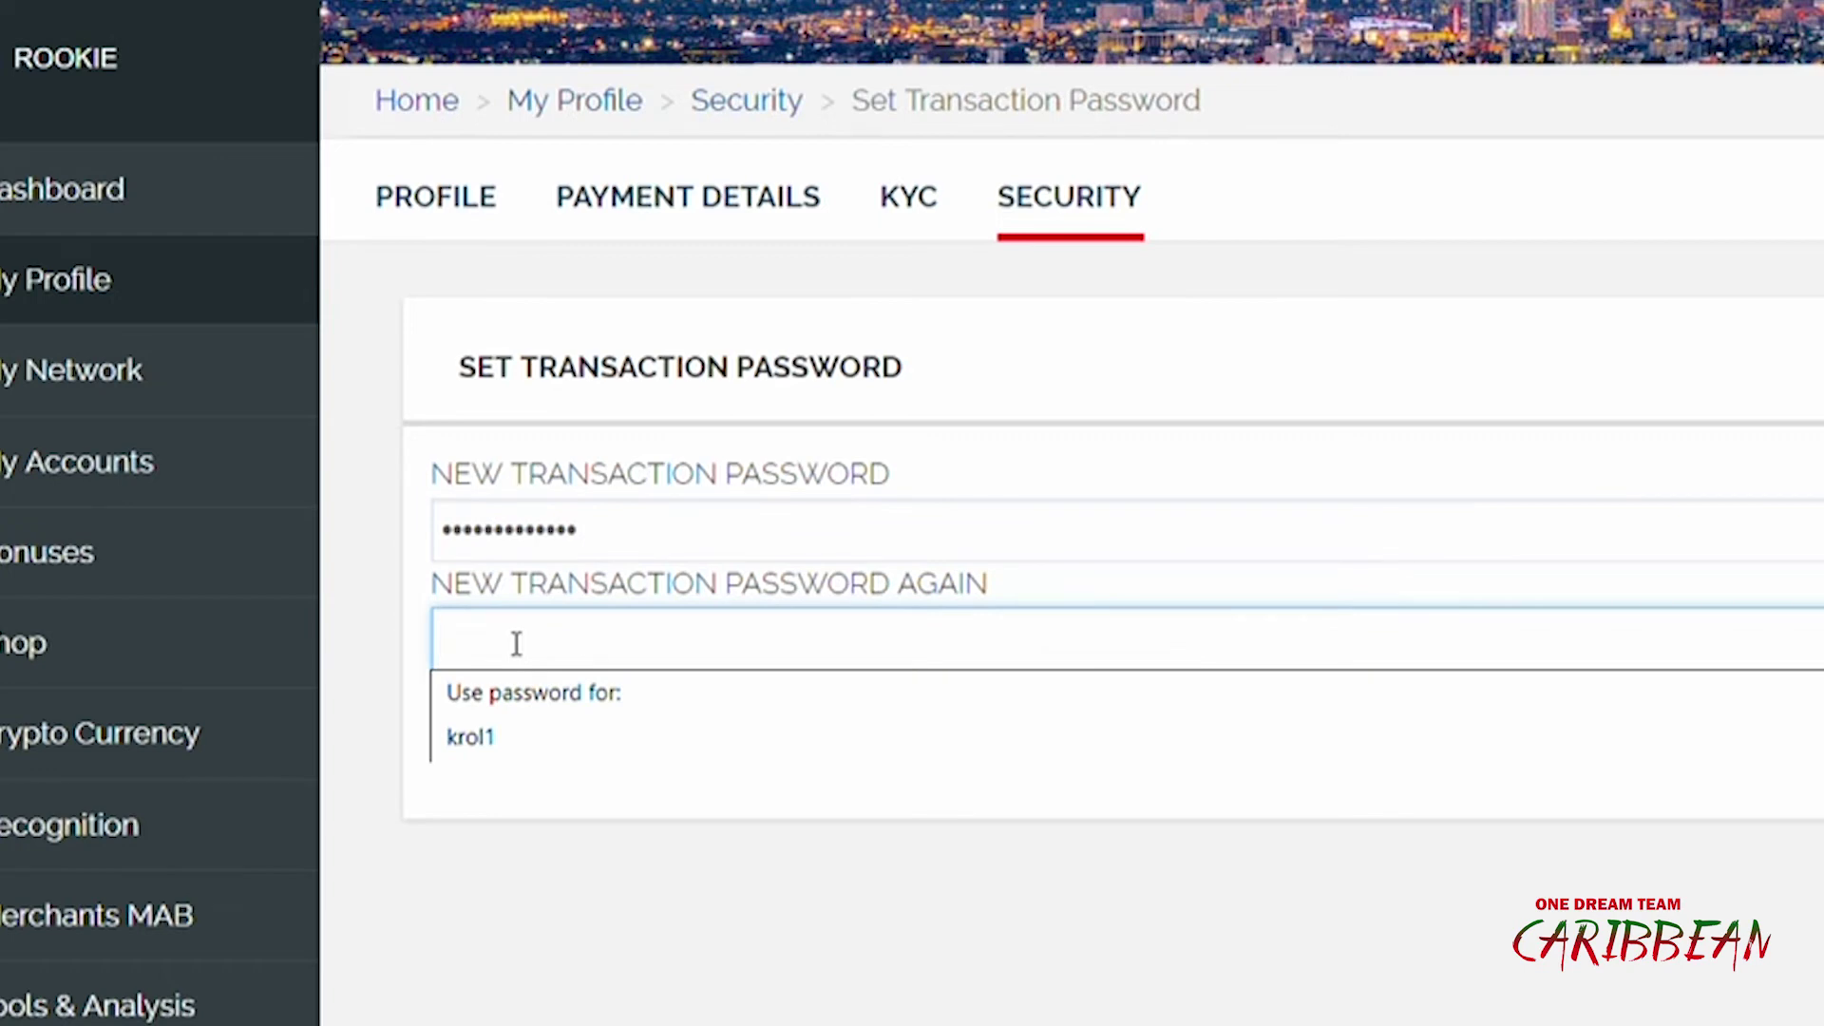
pyautogui.write('1•••••••••')
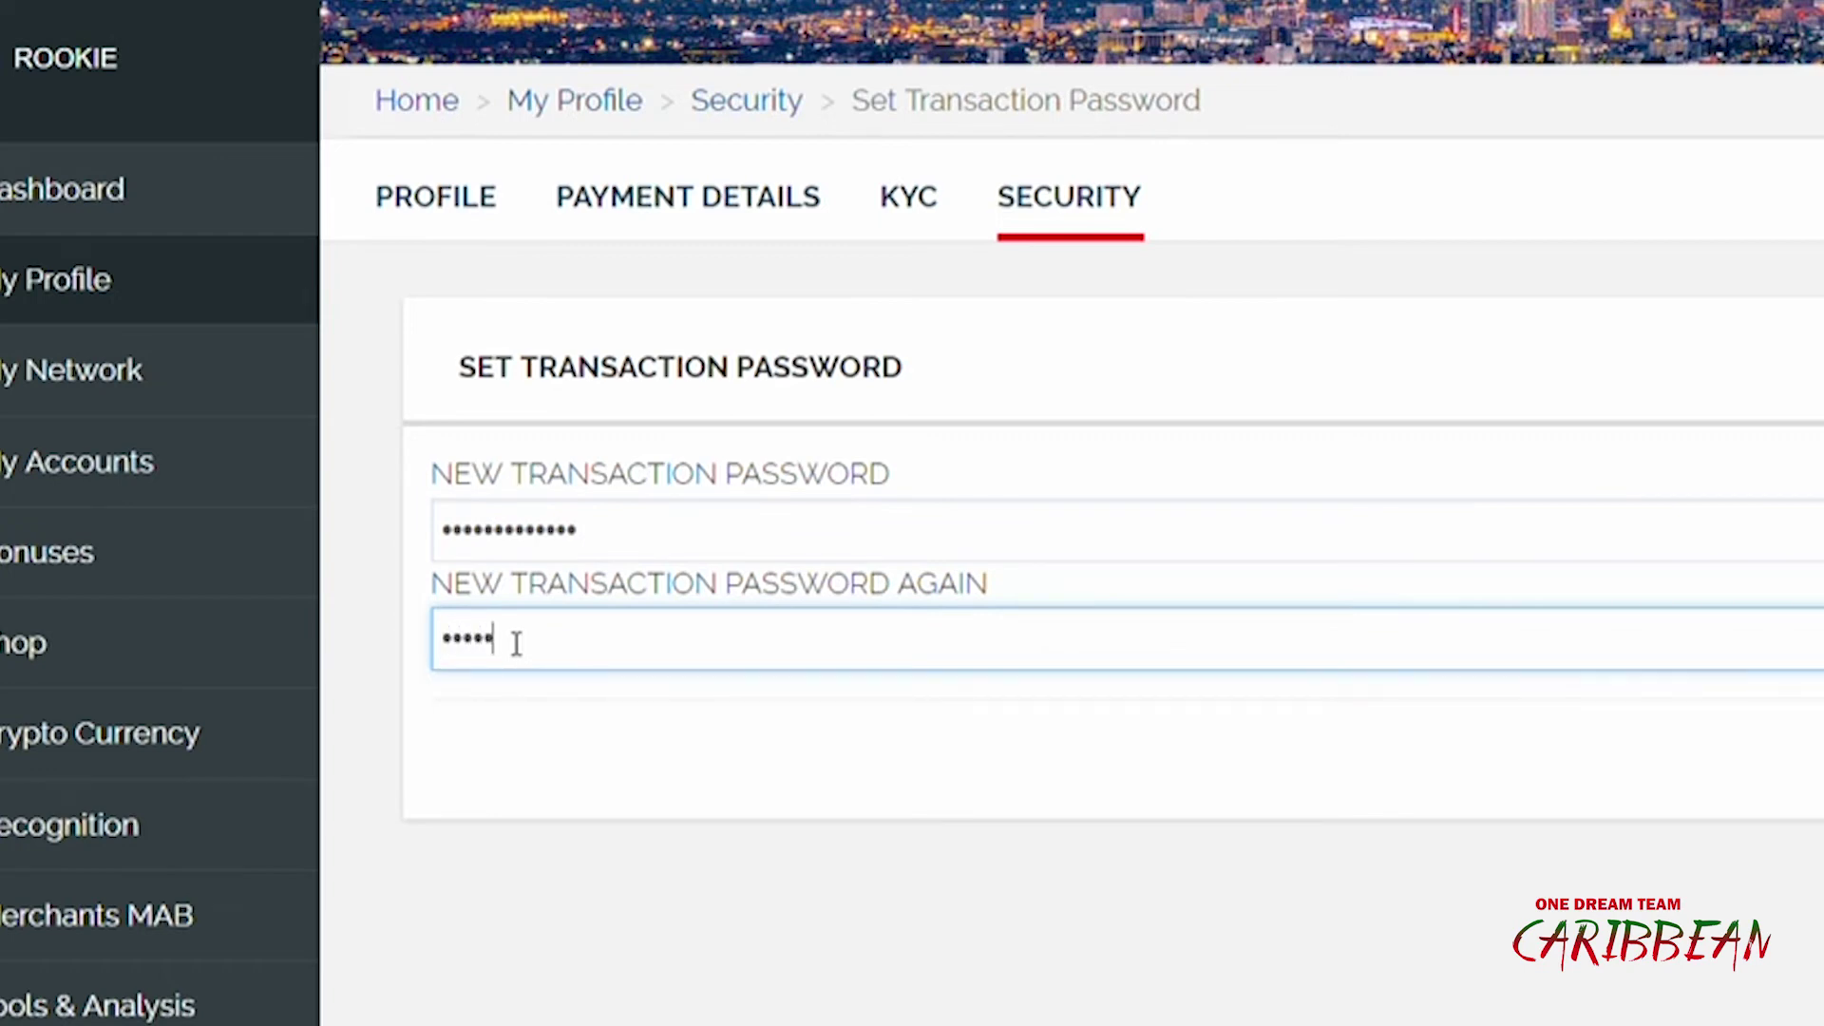
pyautogui.write('••••')
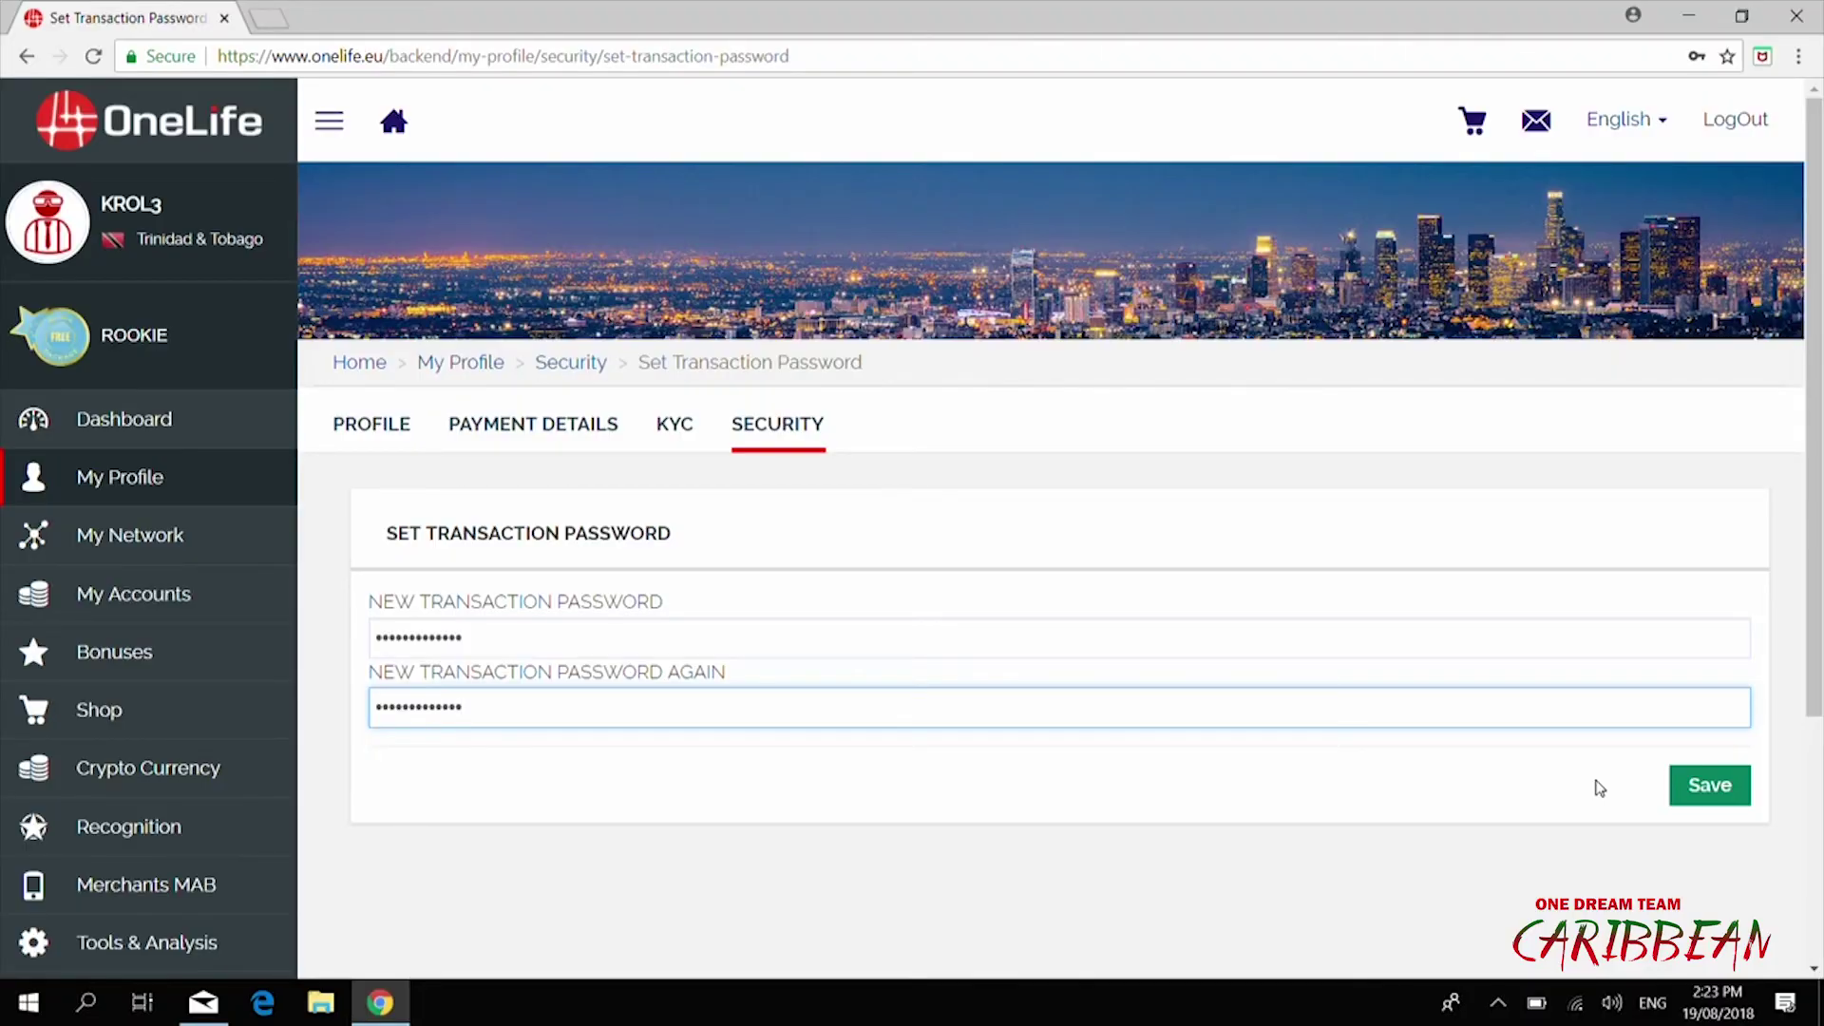
pyautogui.click(1705, 787)
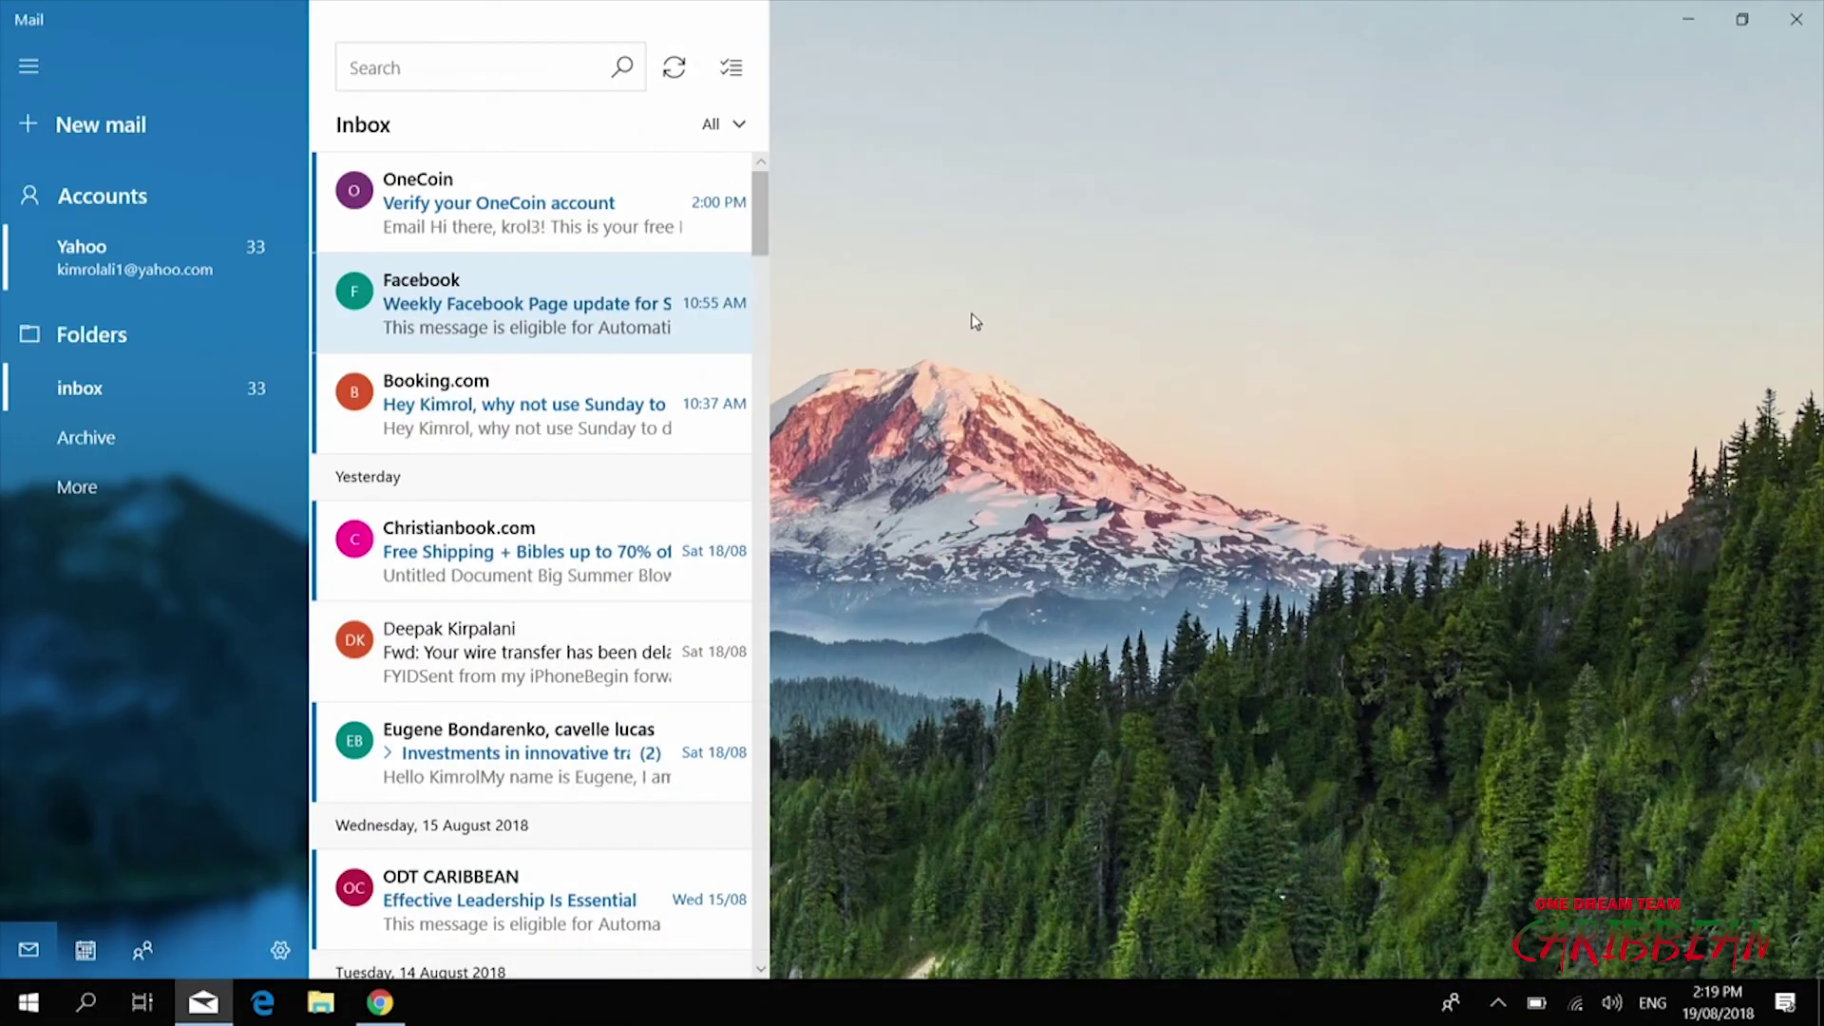
# Reopen the OneCoin verification email, then reload the OneLife home page and its sign-in form
pyautogui.click(507, 218)
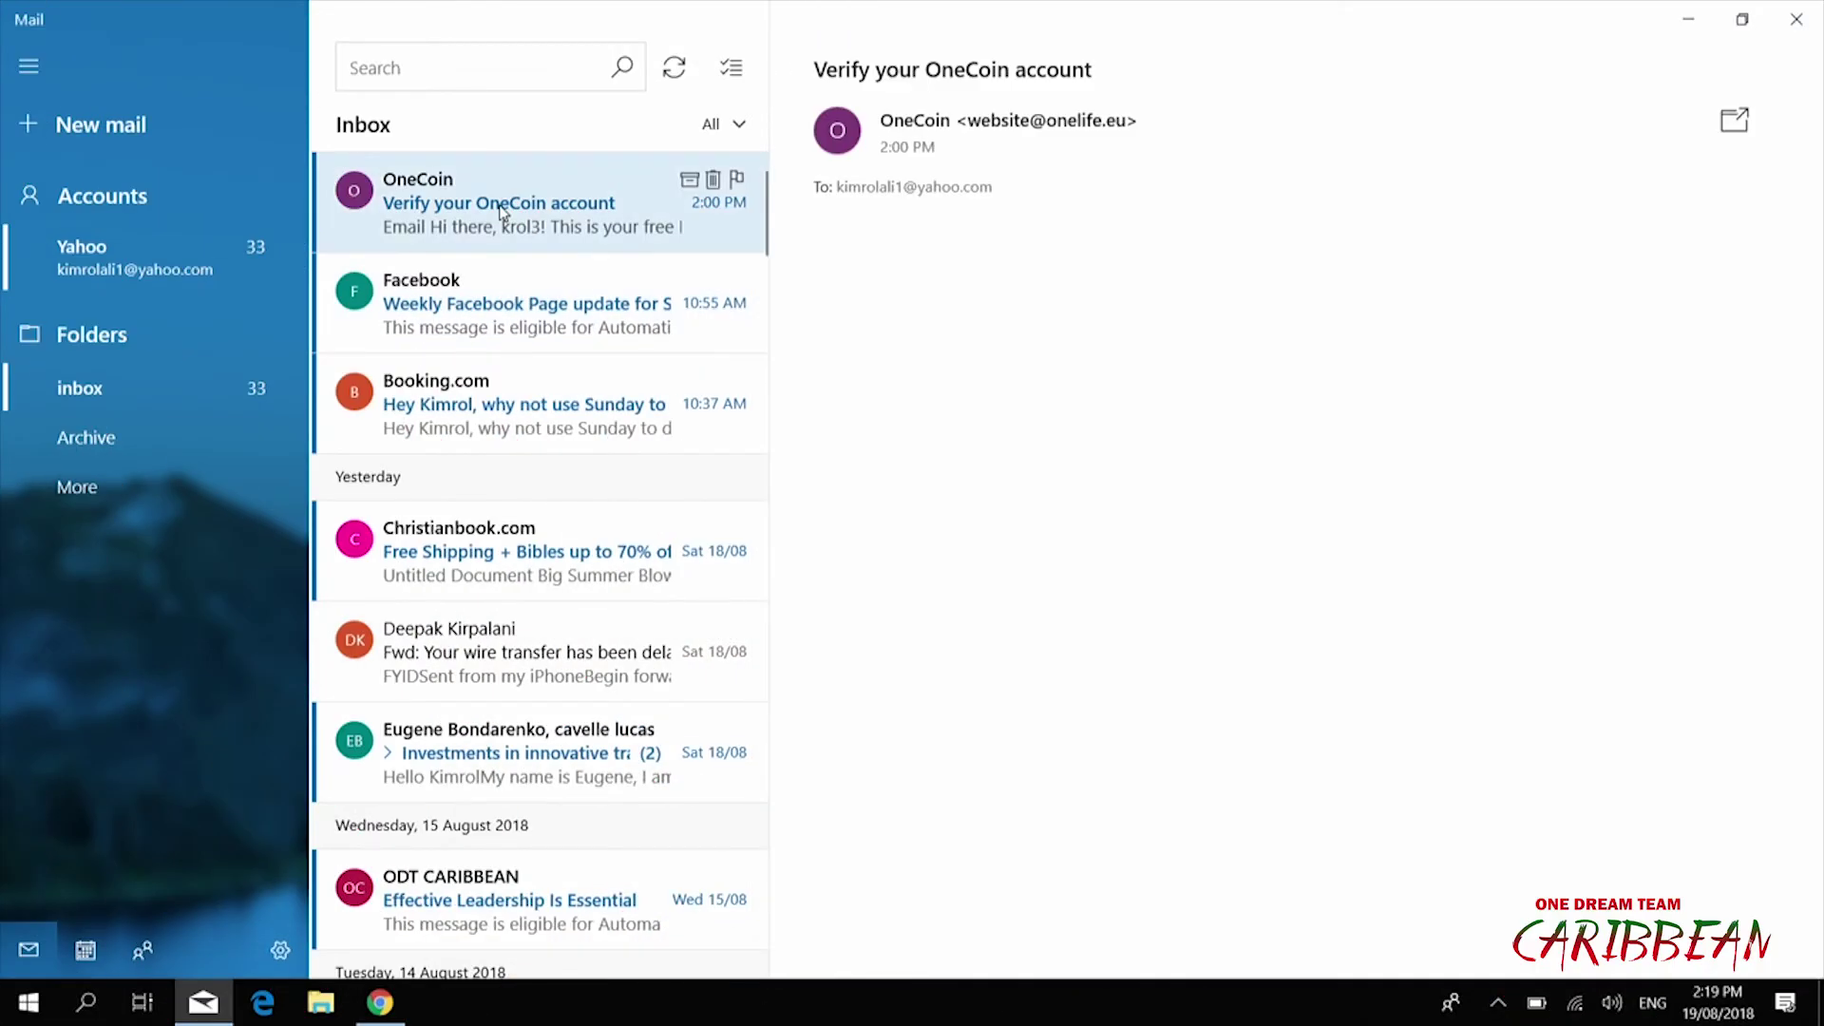
pyautogui.scroll(-2, 1223, 608)
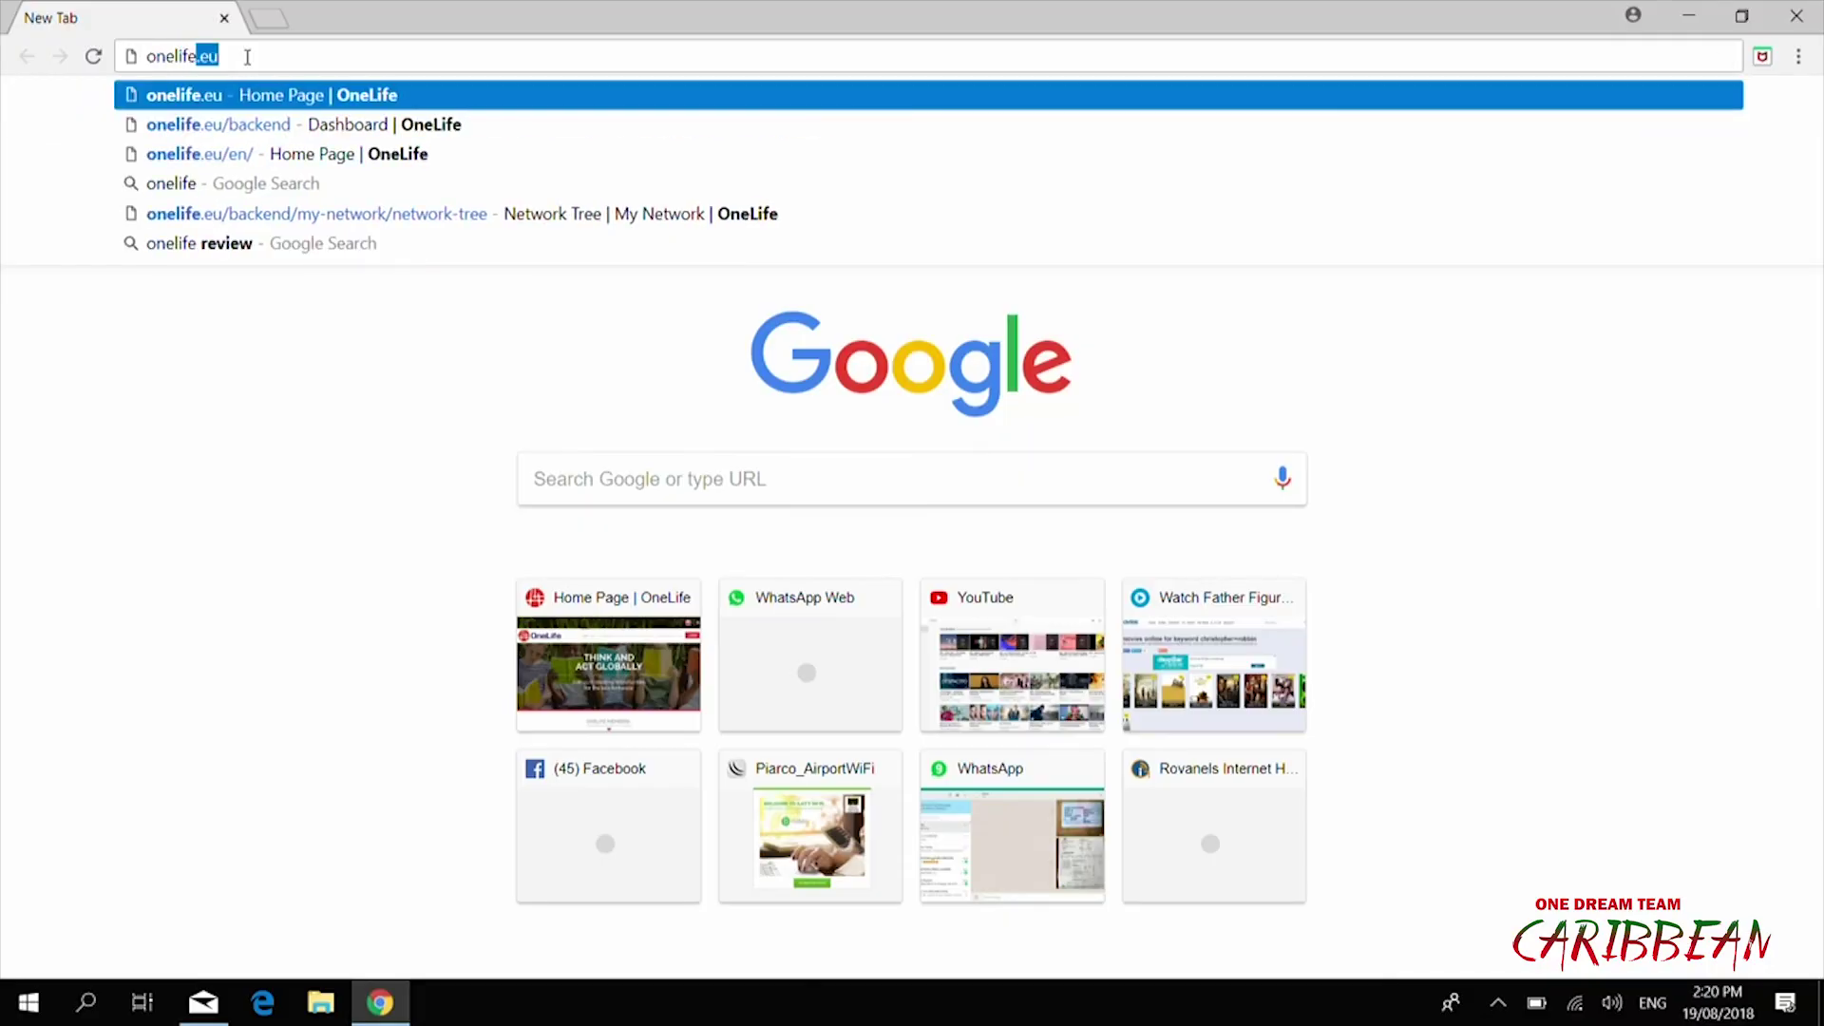
pyautogui.press('Return')
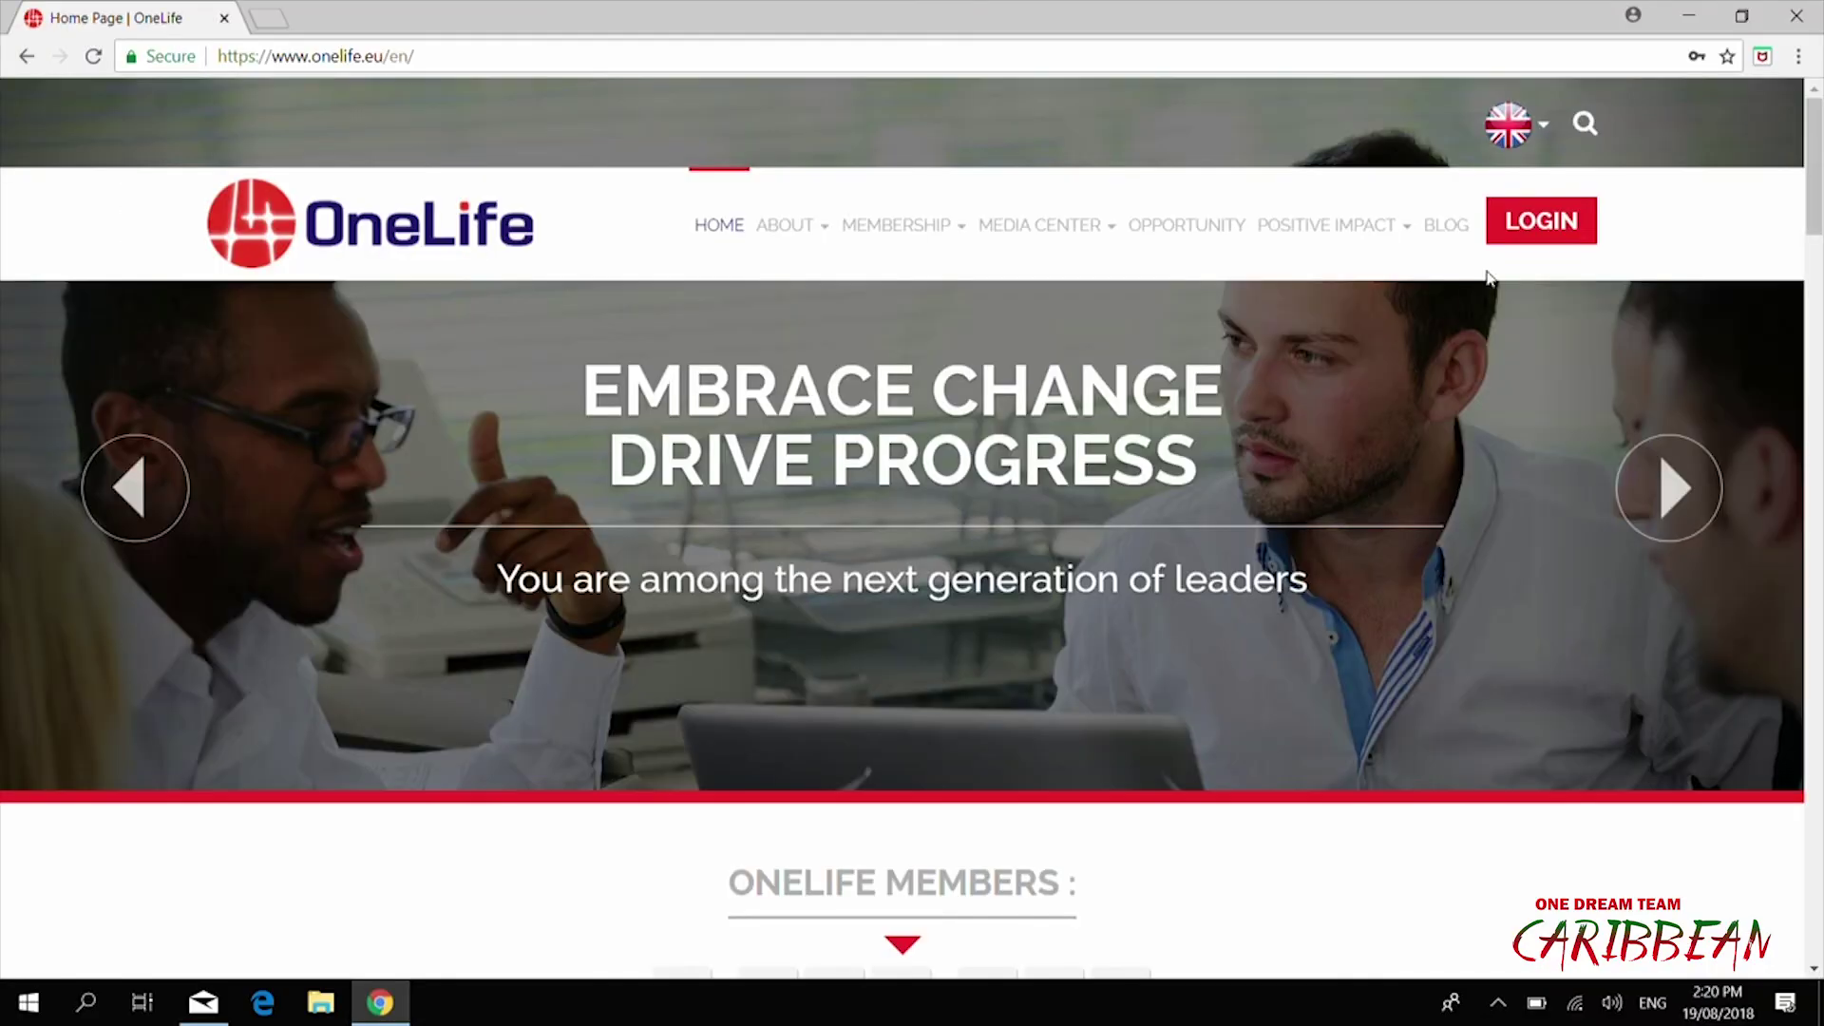
pyautogui.click(1531, 236)
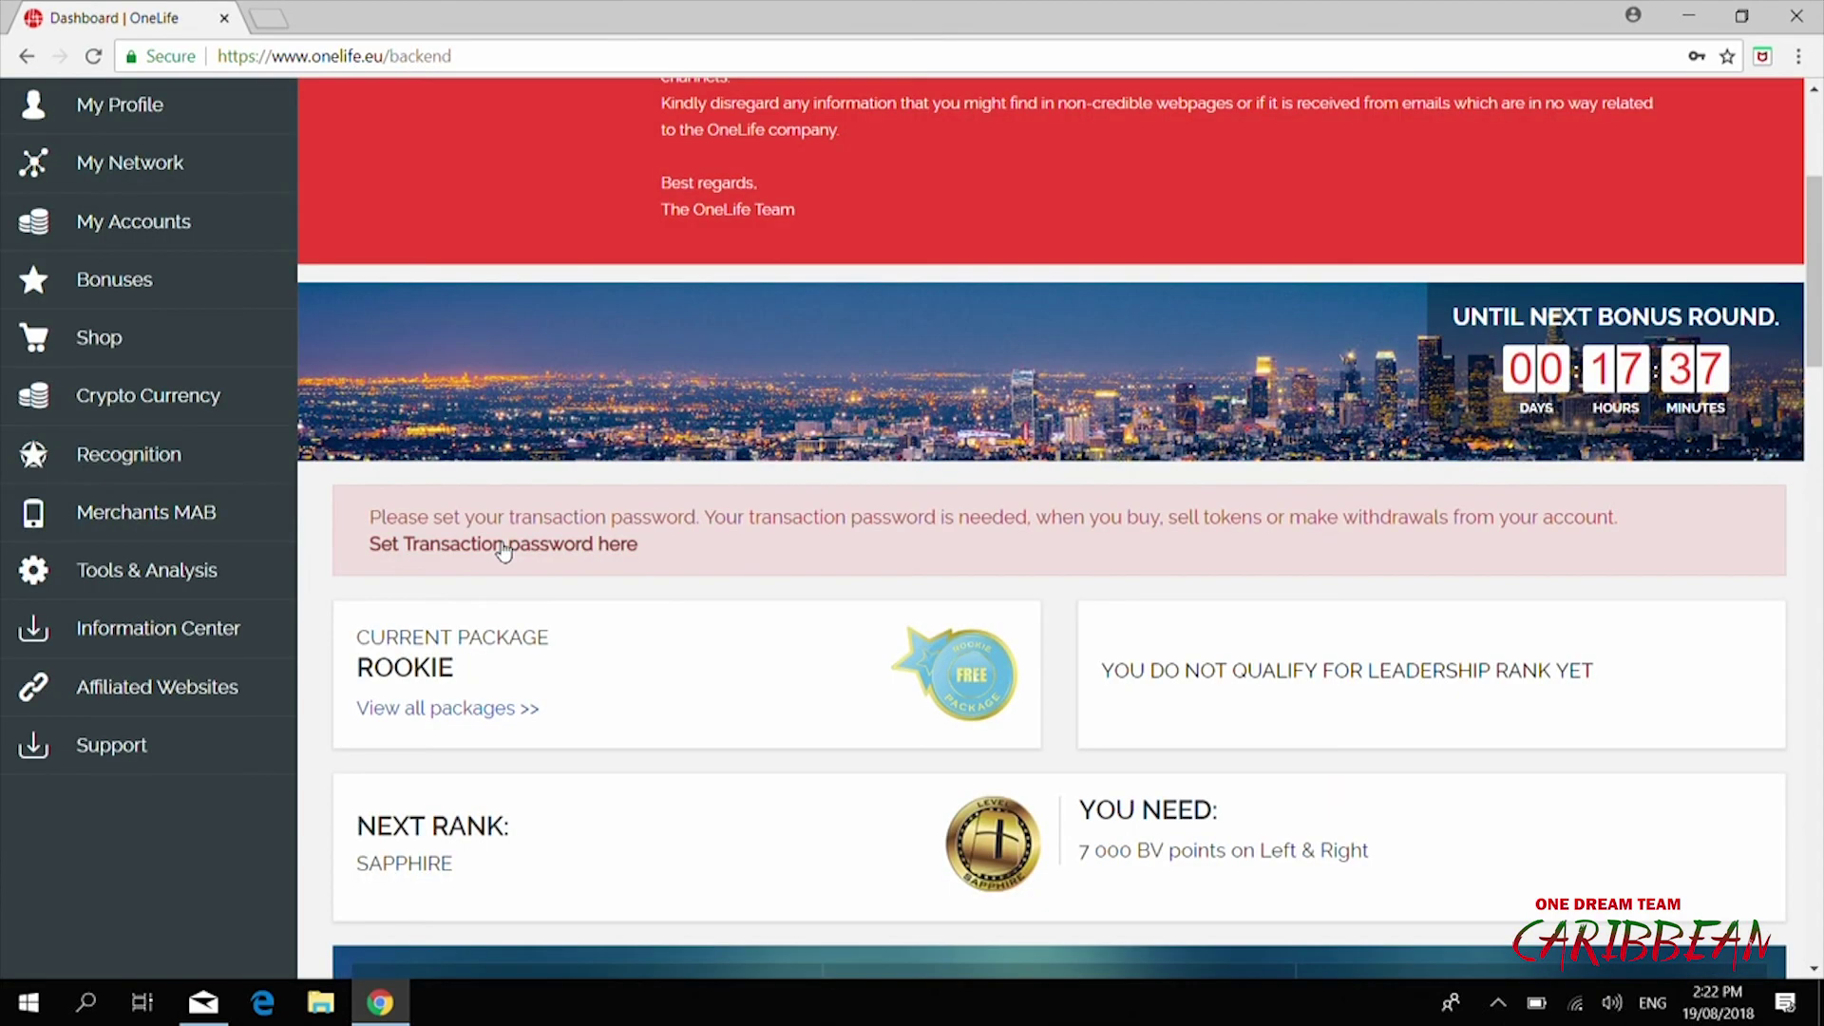
pyautogui.click(513, 542)
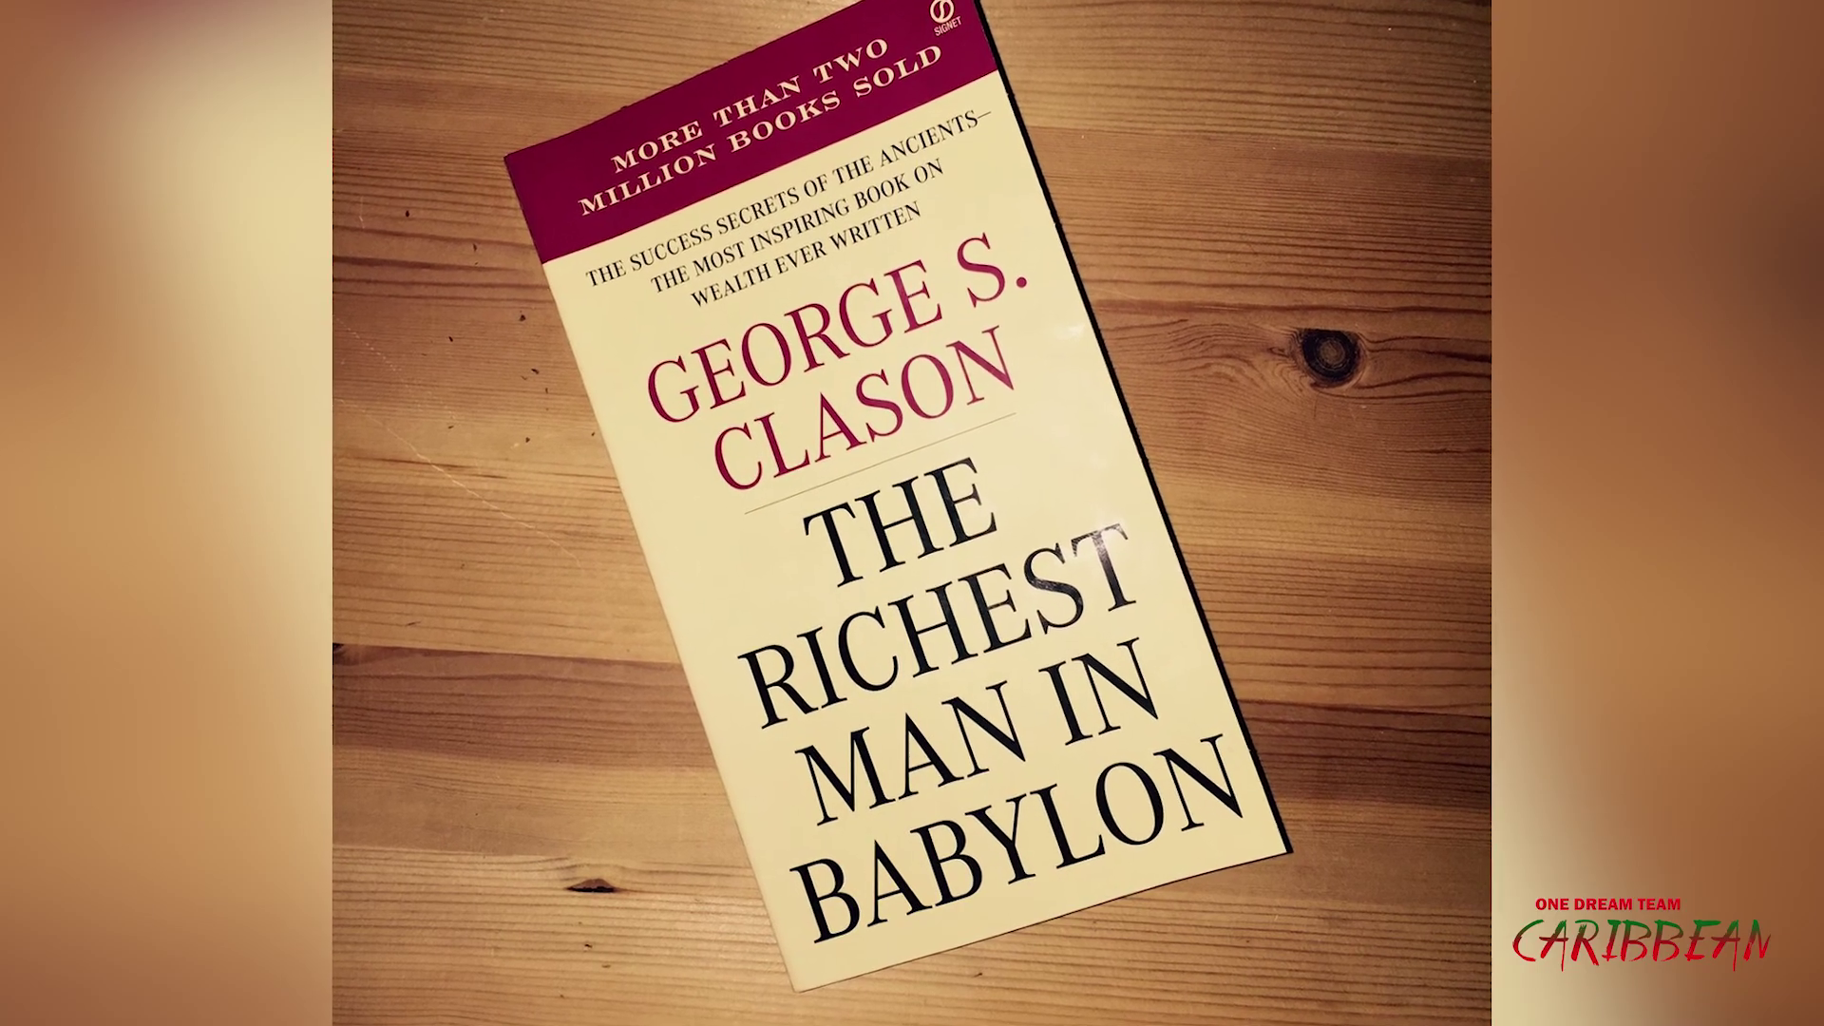